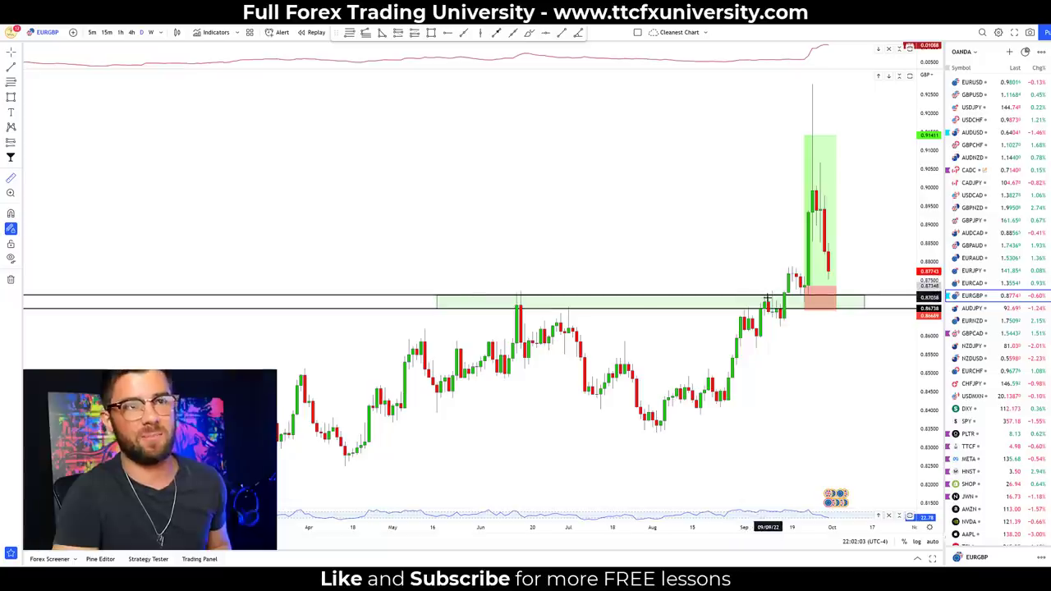
shift+click(763, 300)
click(760, 120)
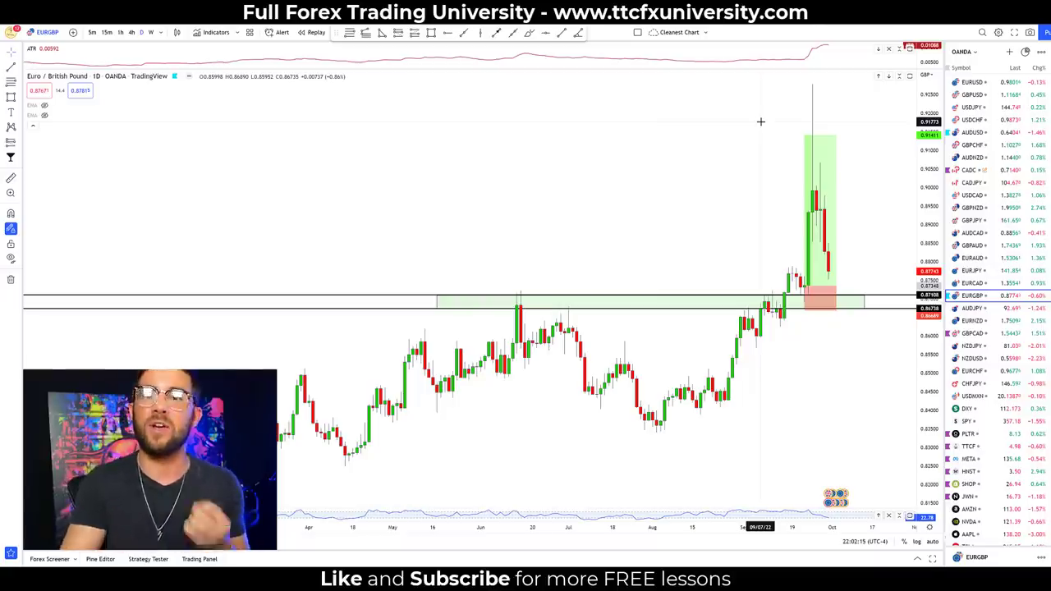
drag(713, 162, 723, 158)
scroll(682, 215, up, 1)
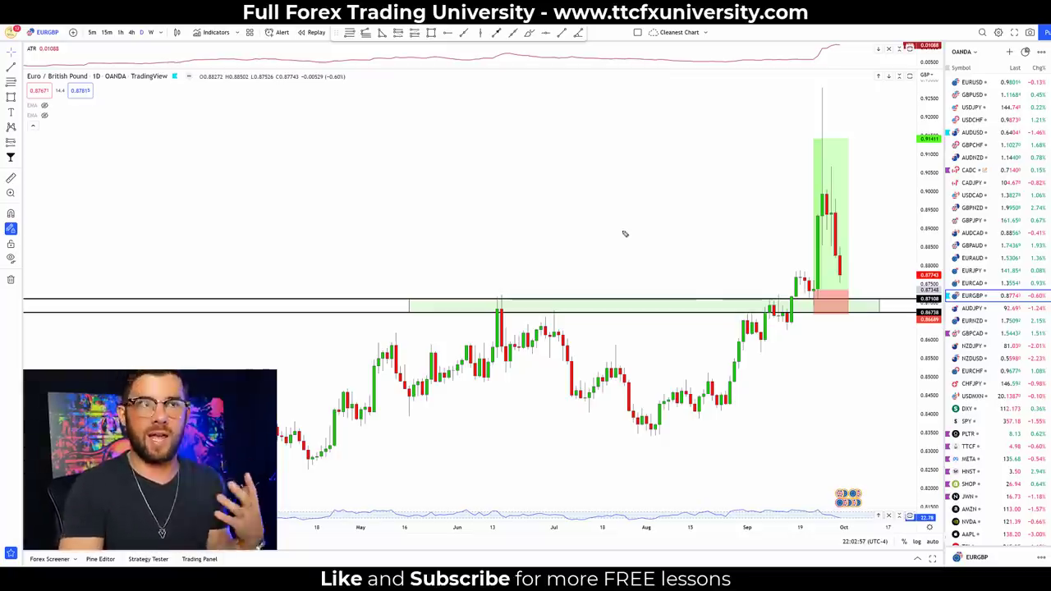
- Handwrite "60%" with the 1.4/1 risk-reward ratio beneath it in the empty chart area beside the long position
mouse_move(632, 182)
mouse_down()
mouse_move(636, 205)
mouse_move(671, 200)
mouse_move(654, 254)
mouse_move(676, 247)
mouse_up()
click(678, 210)
mouse_move(671, 237)
mouse_down()
mouse_move(677, 261)
mouse_move(691, 264)
mouse_up()
mouse_move(710, 230)
mouse_down()
mouse_move(706, 246)
mouse_move(716, 240)
mouse_move(720, 266)
mouse_move(736, 253)
mouse_move(740, 261)
mouse_up()
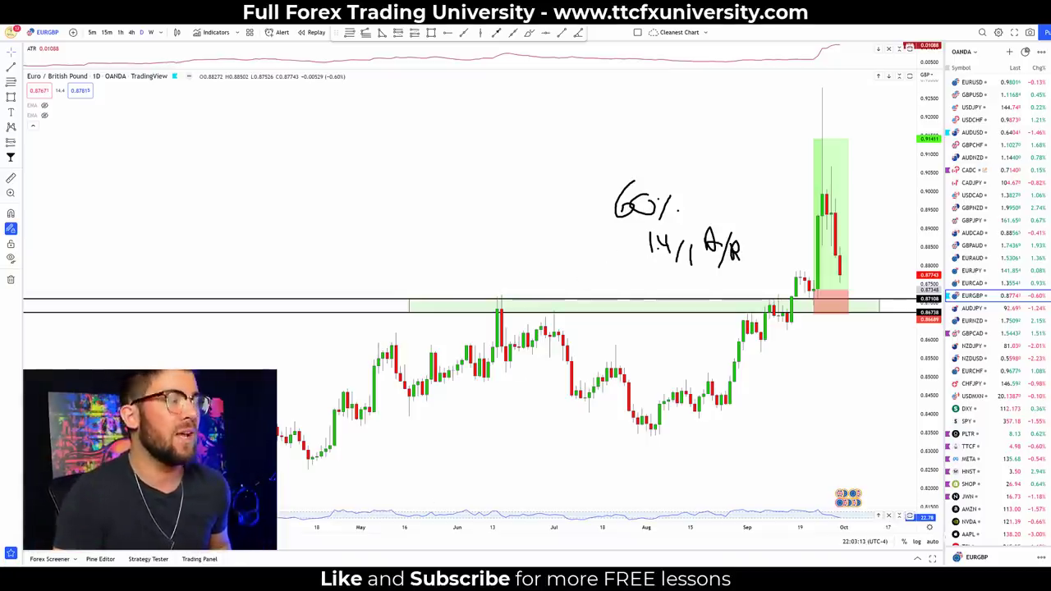
key(Escape)
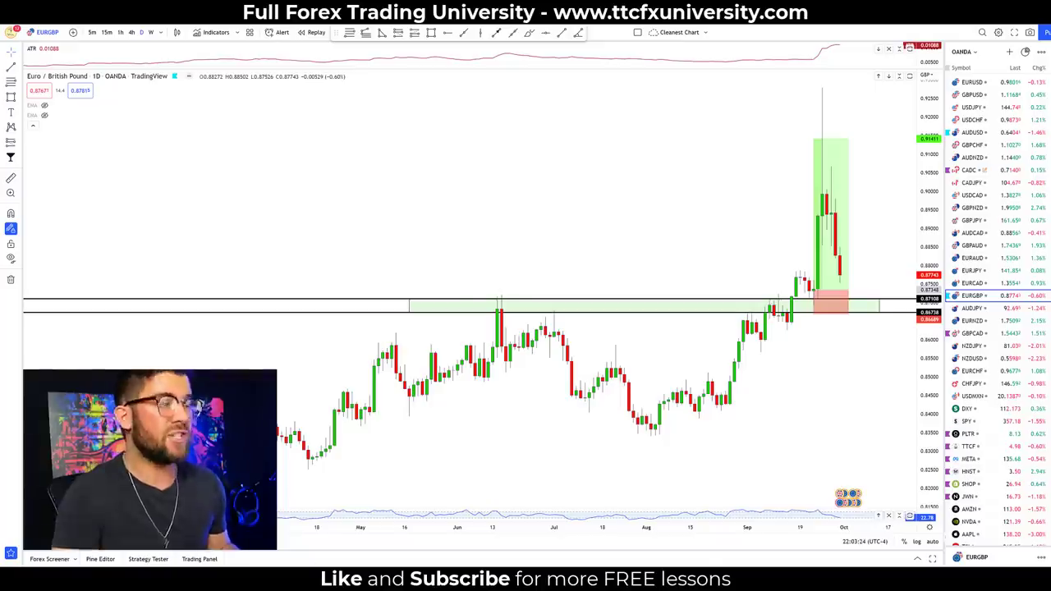
- Switch to Calculator and multiply 60 by 1.4
key(alt+Tab)
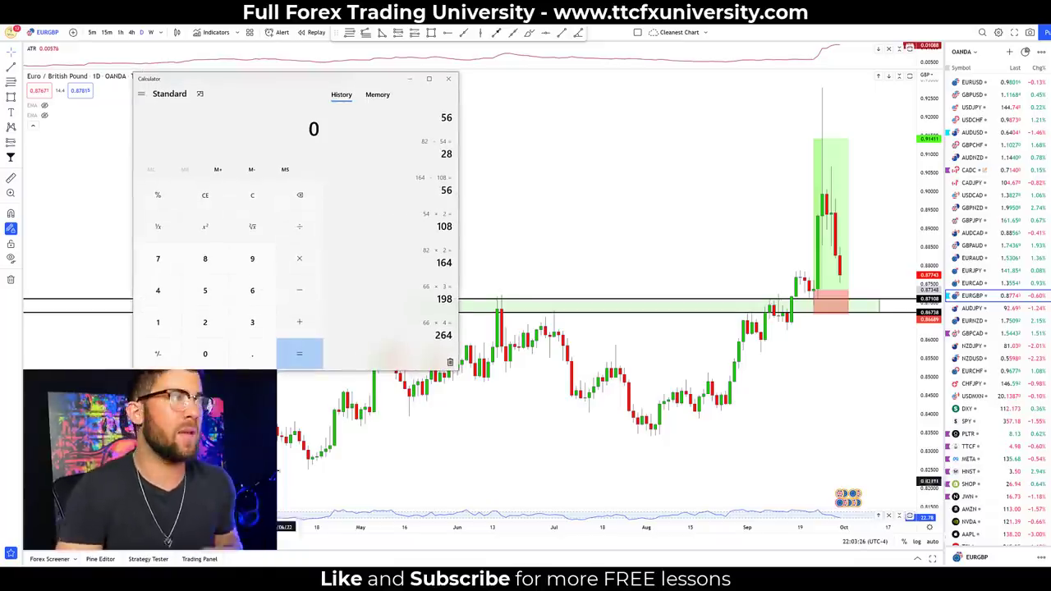
click(252, 291)
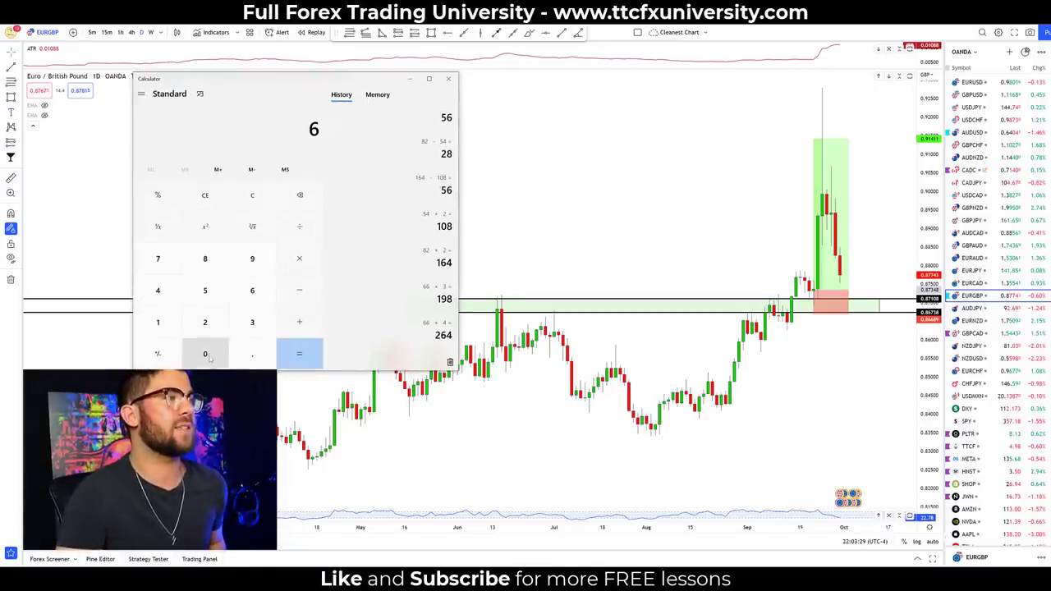
click(206, 355)
click(299, 259)
click(158, 322)
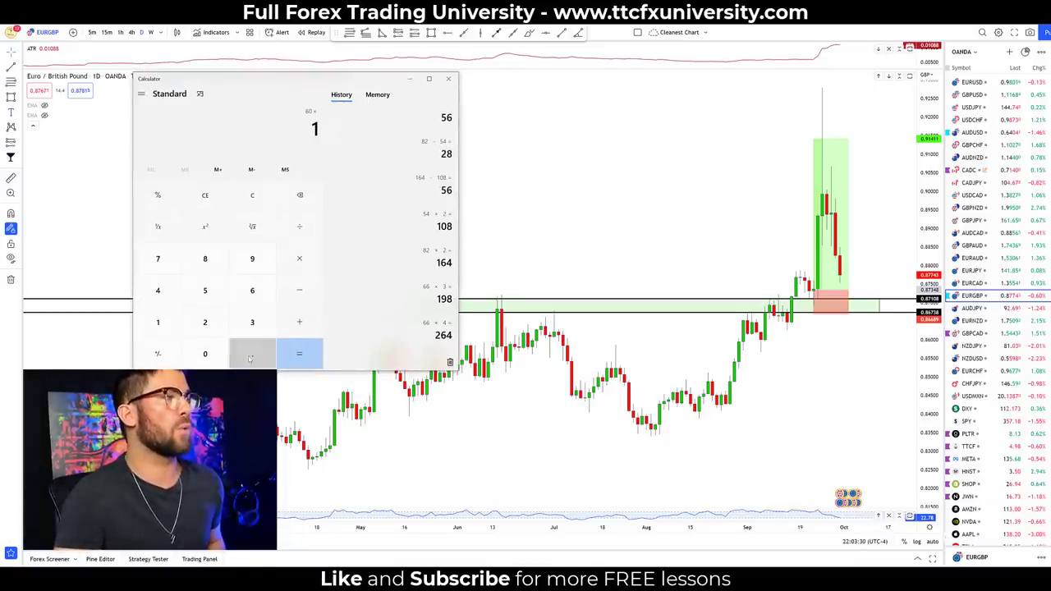
click(251, 358)
click(158, 290)
click(299, 354)
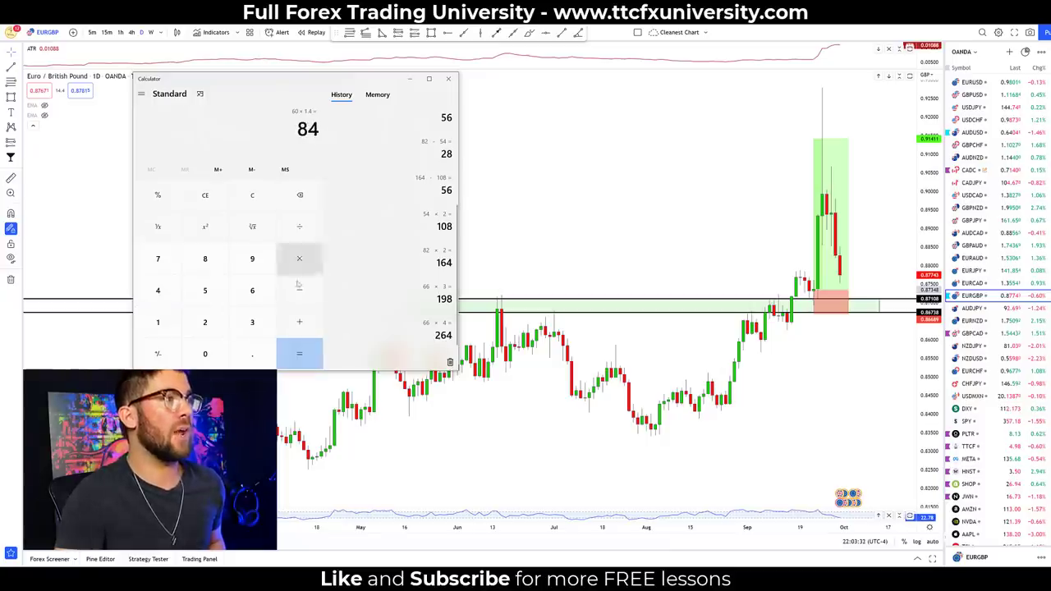
- Subtract 40 from the calculated product
click(299, 290)
click(157, 289)
click(205, 354)
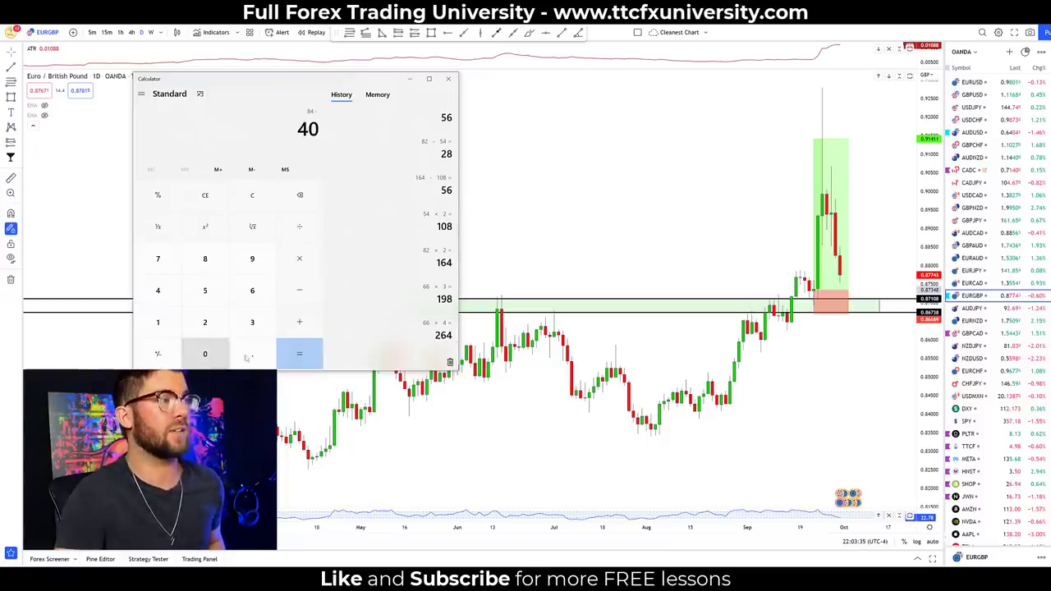
click(309, 358)
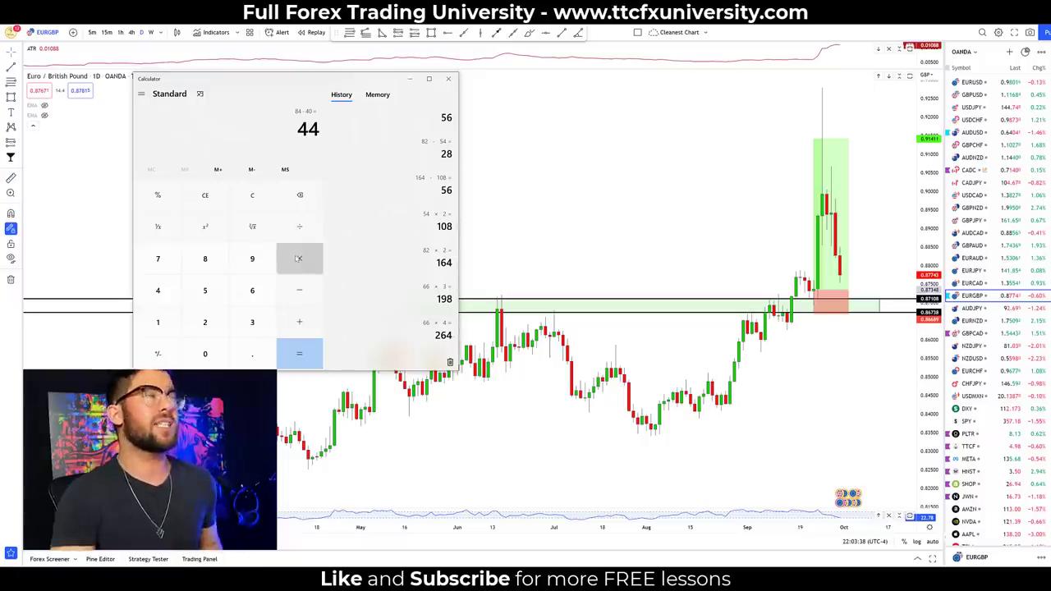
- Multiply the difference by 2 and minimize the calculator to return to the chart
click(299, 259)
click(206, 322)
click(286, 354)
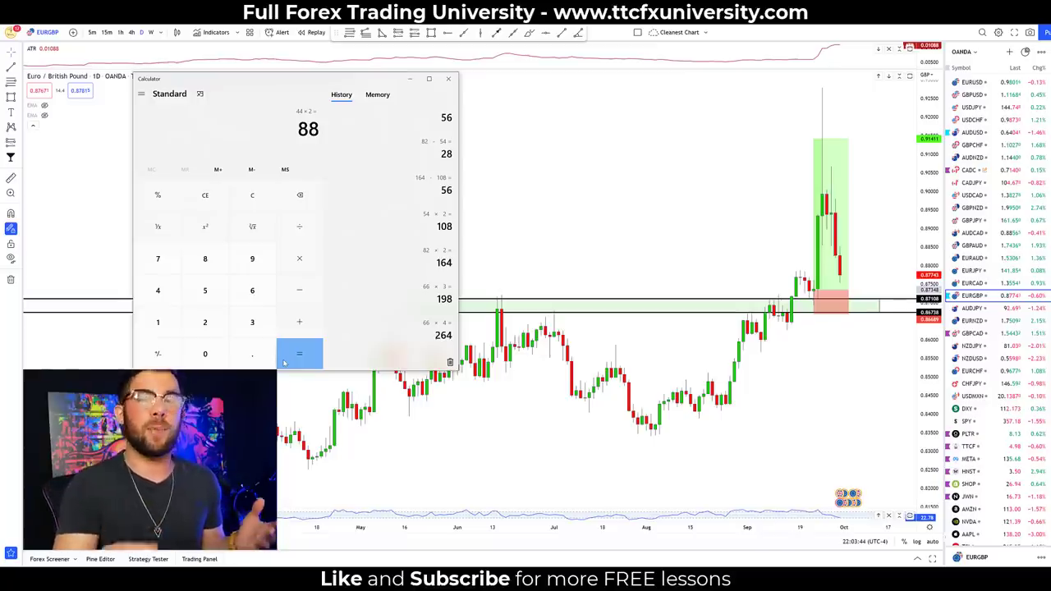
click(409, 79)
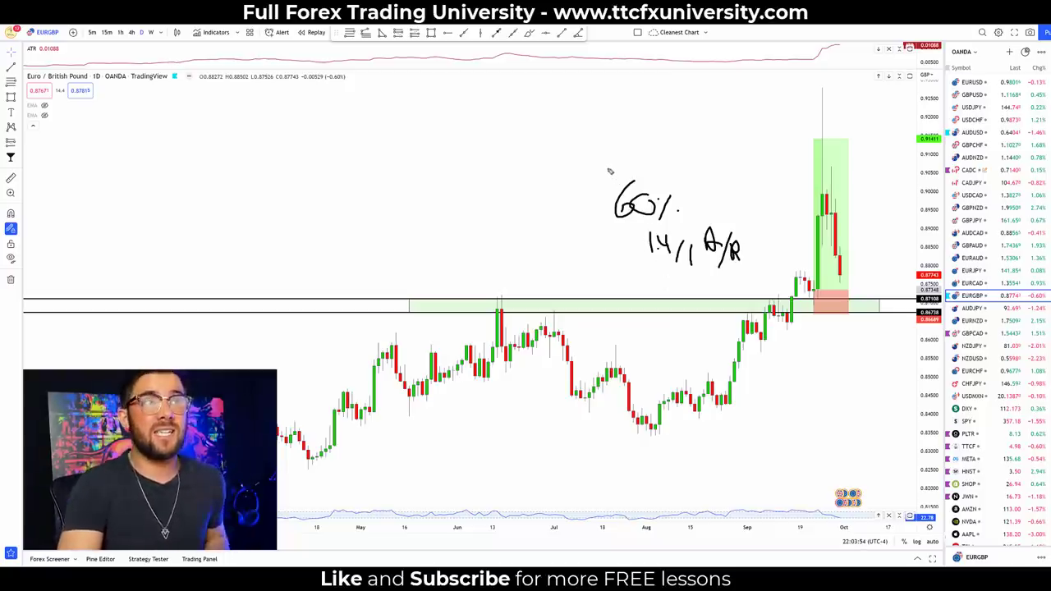
- Draw a box around the handwritten 60% and 1.4/1 notes, with arrows pointing at the box and at the September breakout candles
mouse_move(608, 169)
mouse_down()
mouse_move(607, 244)
mouse_move(679, 277)
mouse_move(752, 256)
mouse_move(632, 171)
mouse_move(594, 169)
mouse_up()
mouse_move(766, 216)
mouse_down()
mouse_move(793, 264)
mouse_move(795, 237)
mouse_up()
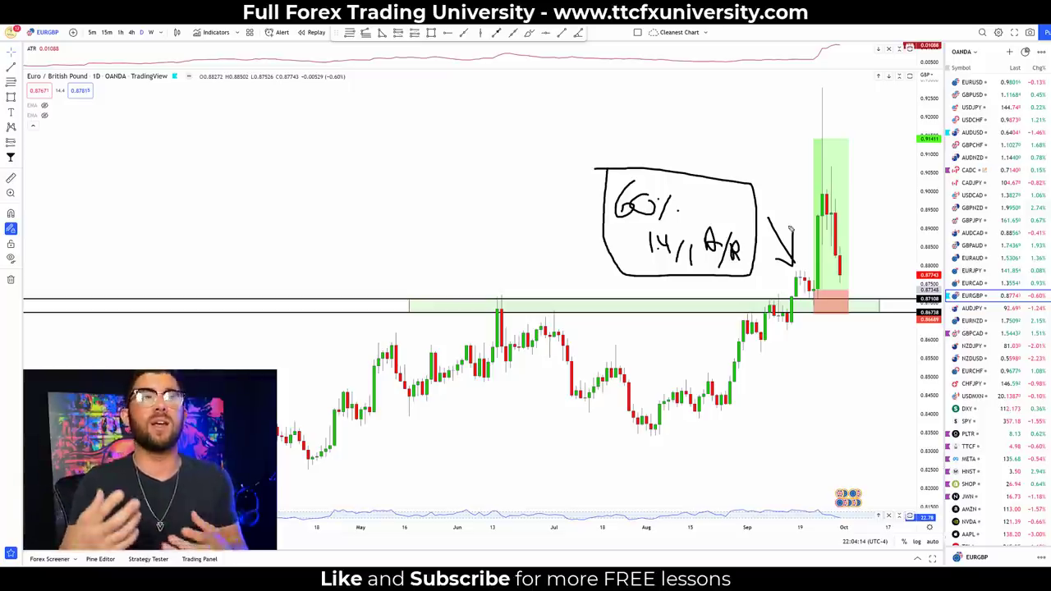
mouse_move(696, 120)
mouse_down()
mouse_move(694, 168)
mouse_move(710, 147)
mouse_up()
mouse_move(522, 232)
mouse_down()
mouse_move(572, 236)
mouse_move(563, 252)
mouse_up()
mouse_move(662, 370)
mouse_down()
mouse_move(665, 293)
mouse_move(678, 316)
mouse_up()
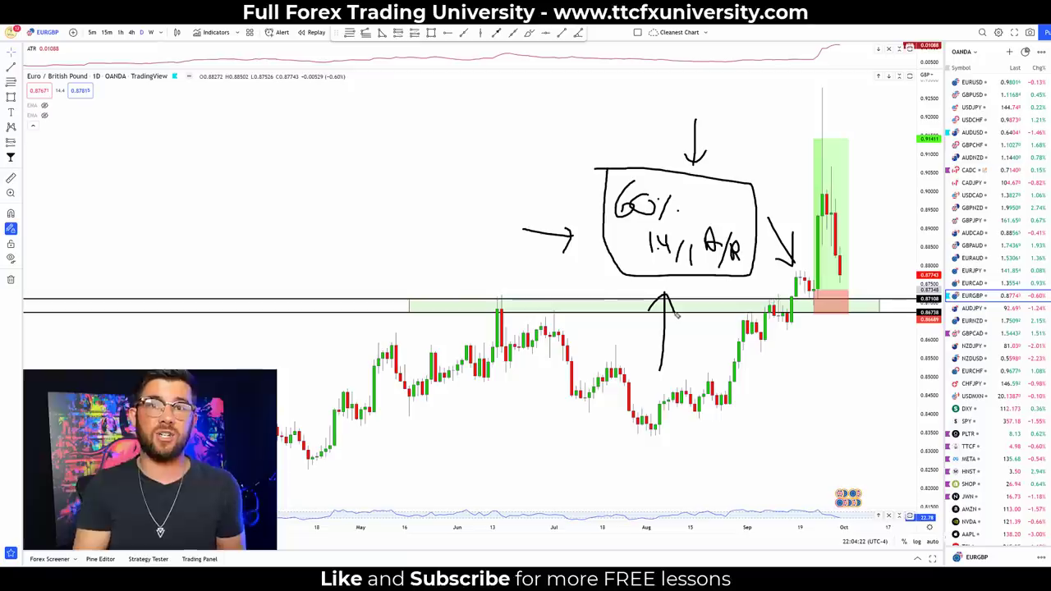
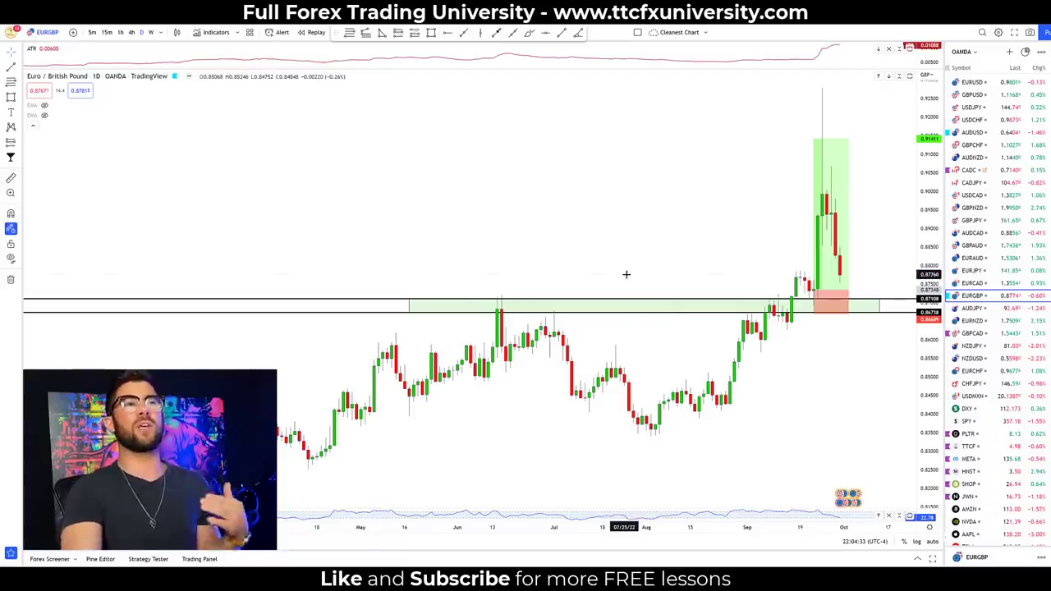
- Mark the mid-June high and circle the early-September high at the green zone, and clear the markings
scroll(882, 417, up, 3)
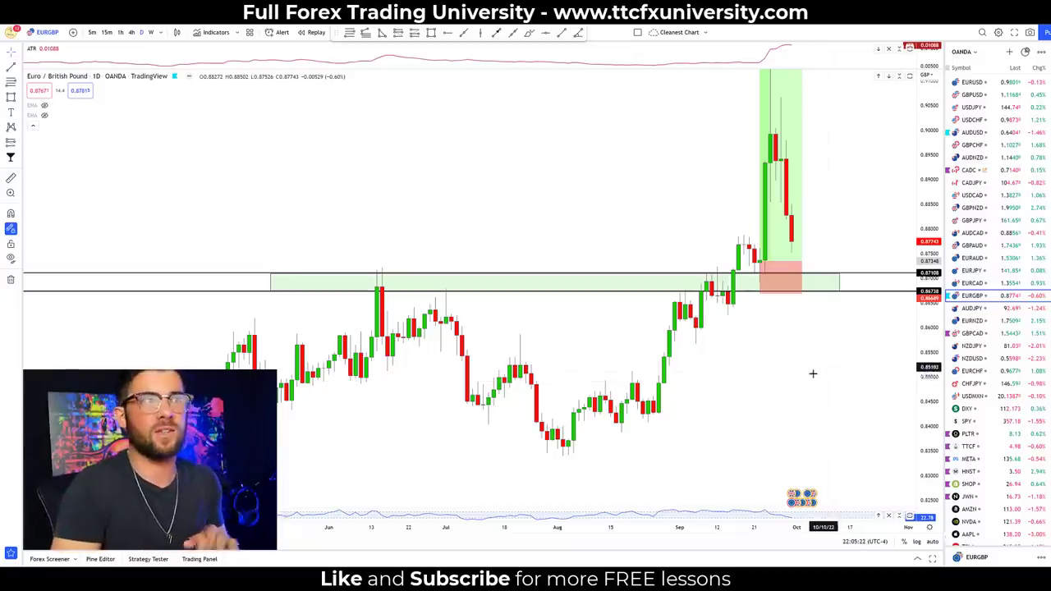
scroll(795, 386, up, 1)
scroll(794, 387, up, 1)
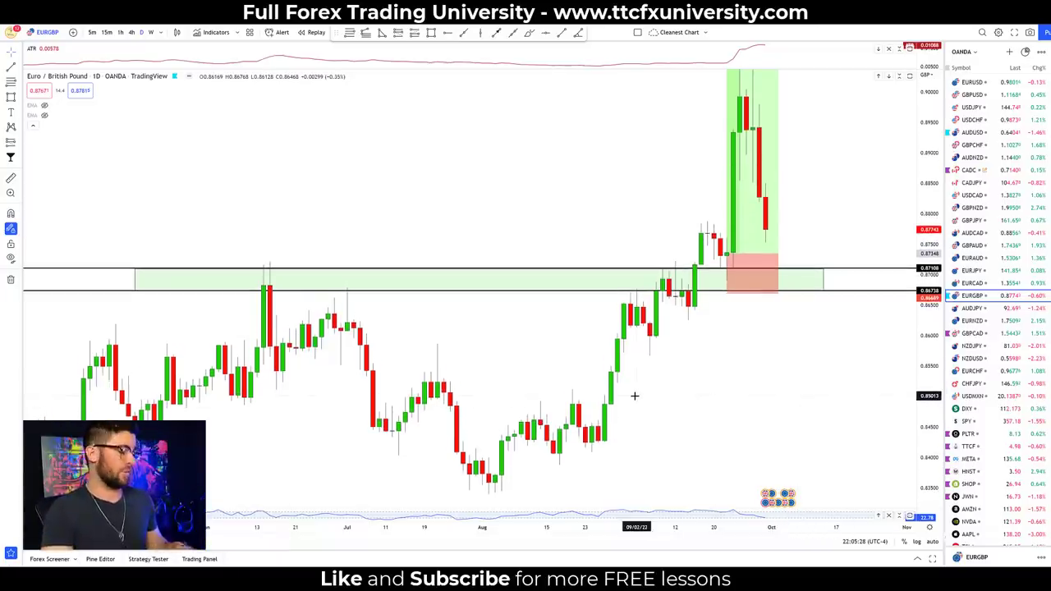
drag(252, 262, 333, 262)
drag(262, 251, 170, 235)
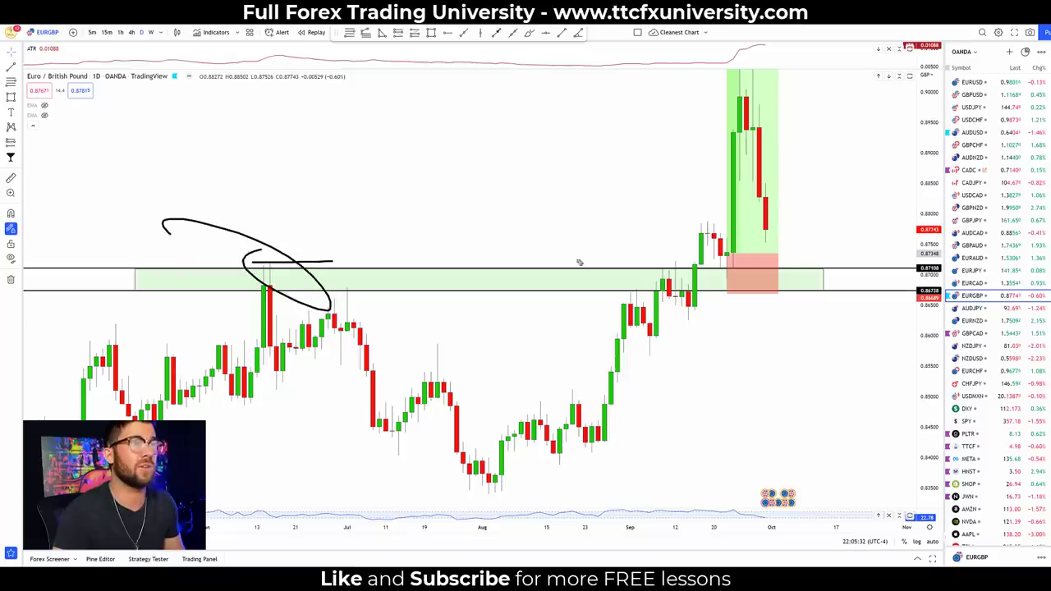
mouse_move(674, 265)
mouse_down()
mouse_move(649, 269)
mouse_move(667, 280)
mouse_up()
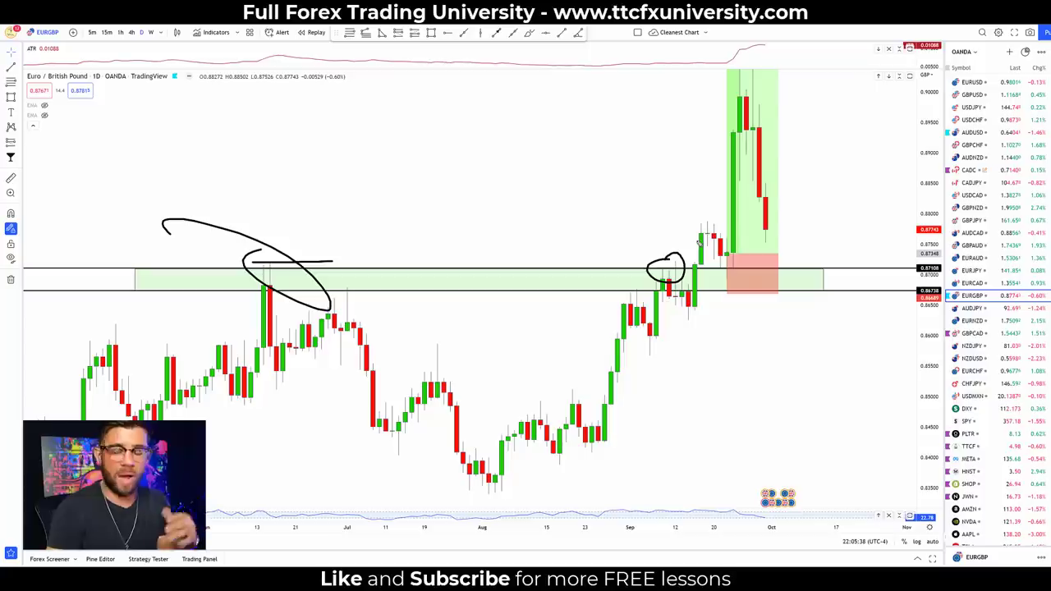
key(e)
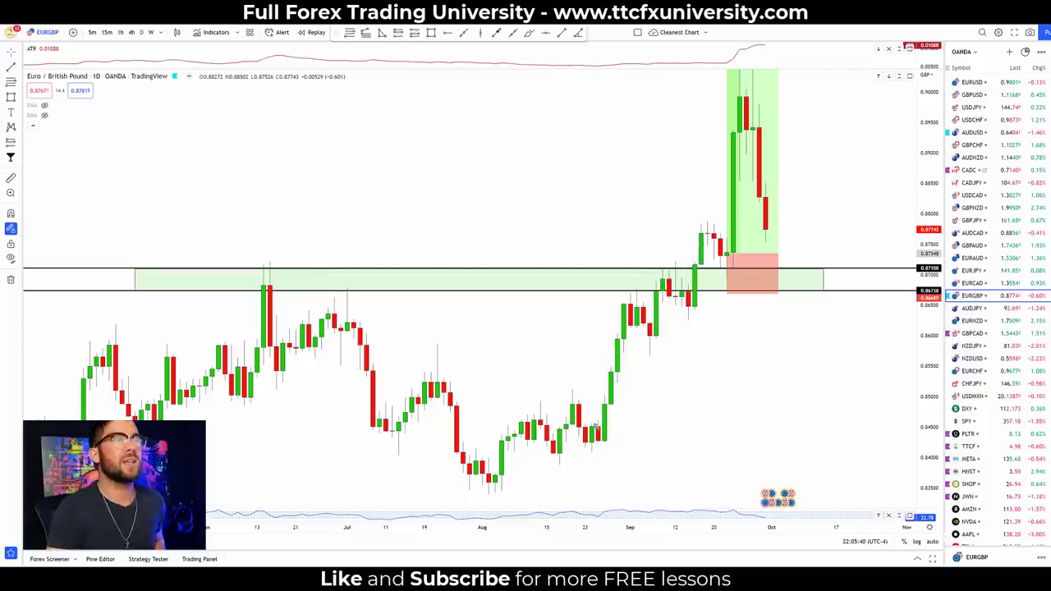
- Trace the zigzag upswings from the August low to the September high and remove the tracing
mouse_move(487, 490)
mouse_down()
mouse_move(566, 390)
mouse_move(592, 456)
mouse_move(632, 292)
mouse_move(649, 355)
mouse_move(671, 276)
mouse_move(685, 305)
mouse_move(706, 222)
mouse_up()
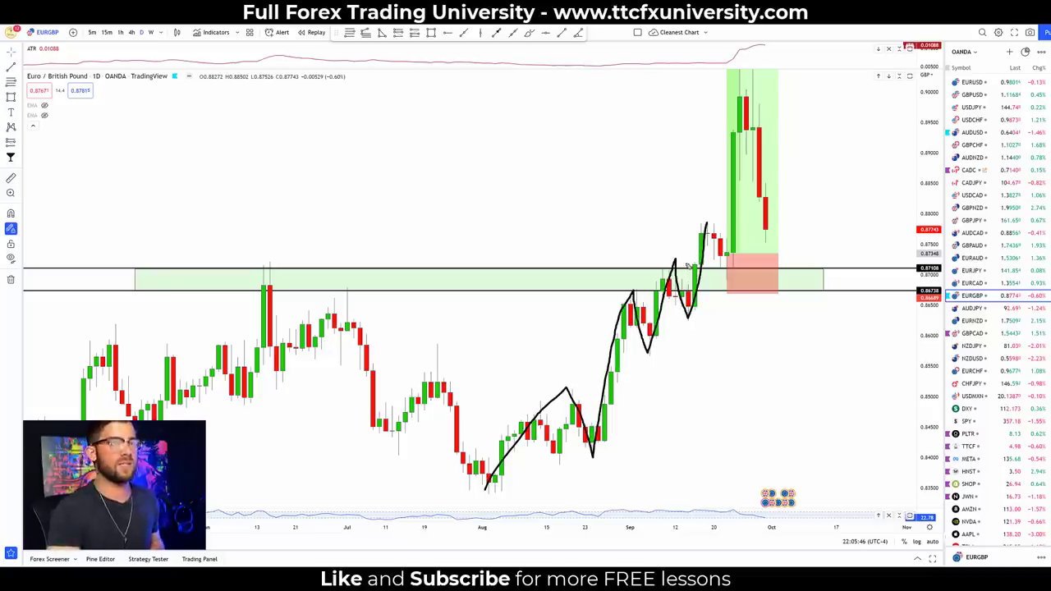
key(ctrl+z)
- Start bar replay from the September pullback candle just before the long position
click(316, 32)
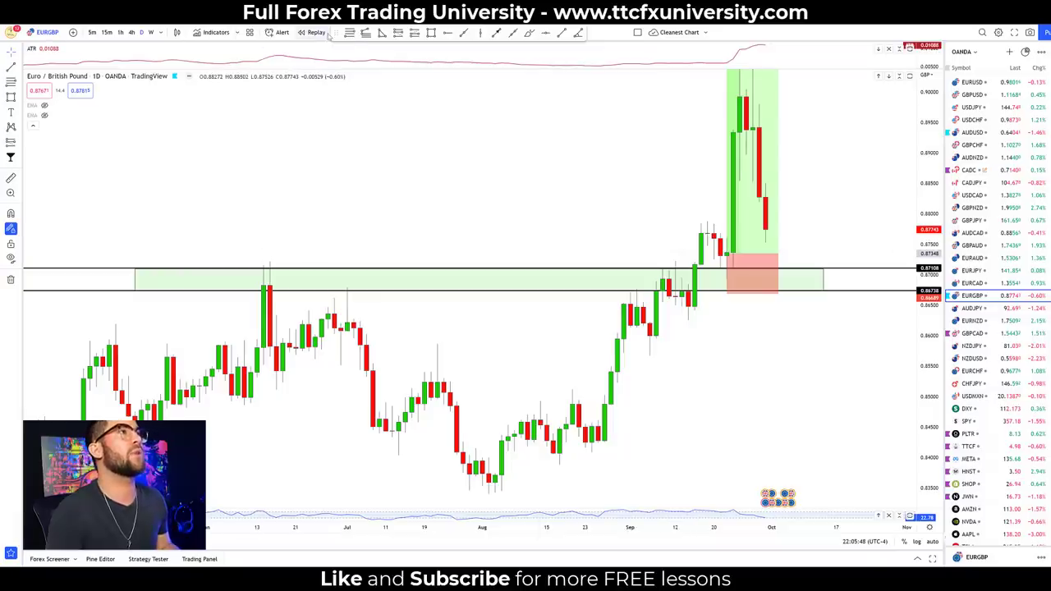
click(714, 193)
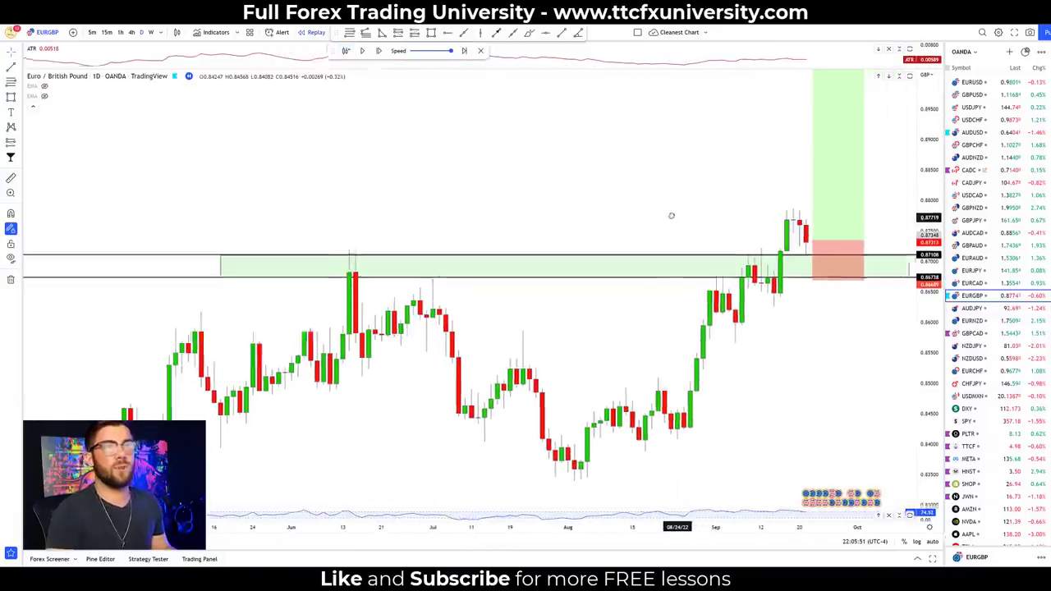
- Circle the latest pullback candle and the September and June highs touching the green zone, and clear the circles
mouse_move(809, 215)
mouse_down()
mouse_move(806, 248)
mouse_move(809, 216)
mouse_up()
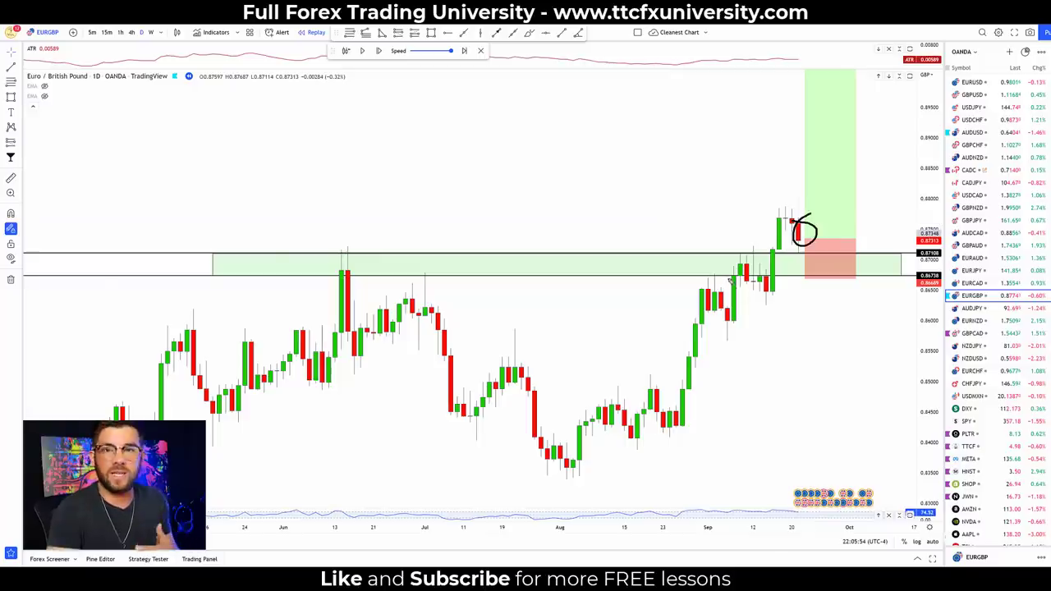
mouse_move(753, 256)
mouse_down()
mouse_move(751, 244)
mouse_move(726, 261)
mouse_move(762, 246)
mouse_move(754, 268)
mouse_up()
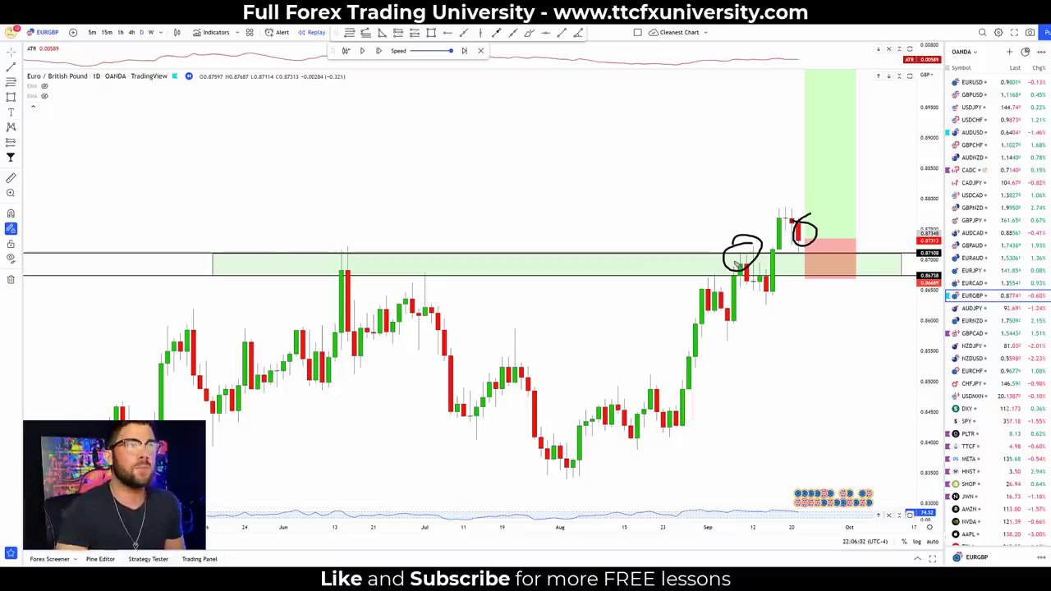
mouse_move(411, 247)
mouse_down()
mouse_move(422, 290)
mouse_move(365, 257)
mouse_move(325, 264)
mouse_move(359, 248)
mouse_move(320, 244)
mouse_up()
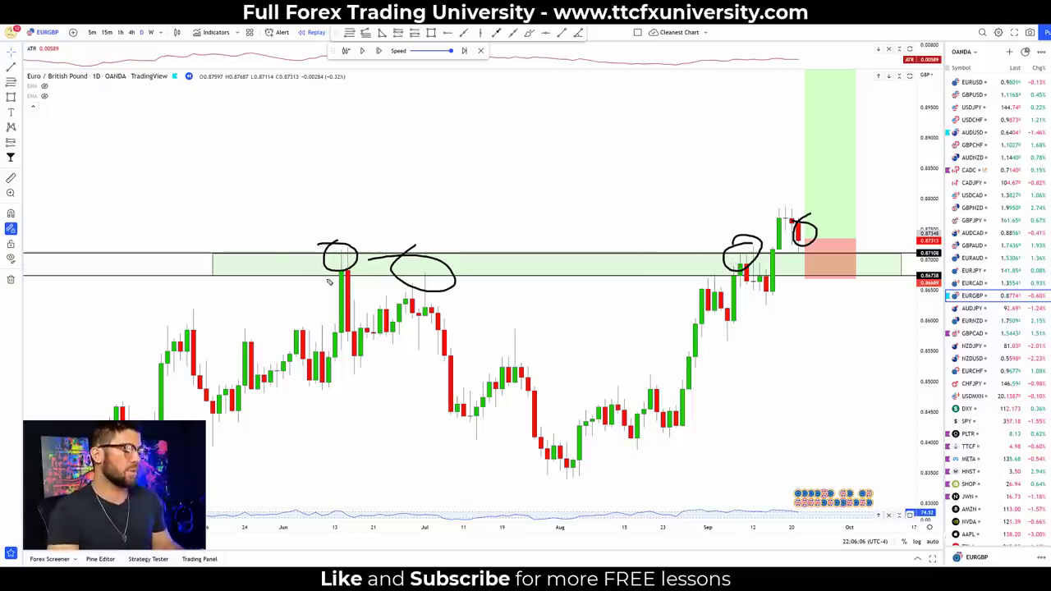
key(Escape)
- Handwrite "OTZ" inside the green zone and underline it
mouse_move(518, 263)
mouse_down()
mouse_move(509, 267)
mouse_move(525, 271)
mouse_move(519, 262)
mouse_up()
mouse_move(529, 262)
mouse_down()
mouse_move(531, 275)
mouse_move(543, 261)
mouse_move(565, 277)
mouse_up()
drag(490, 283, 574, 283)
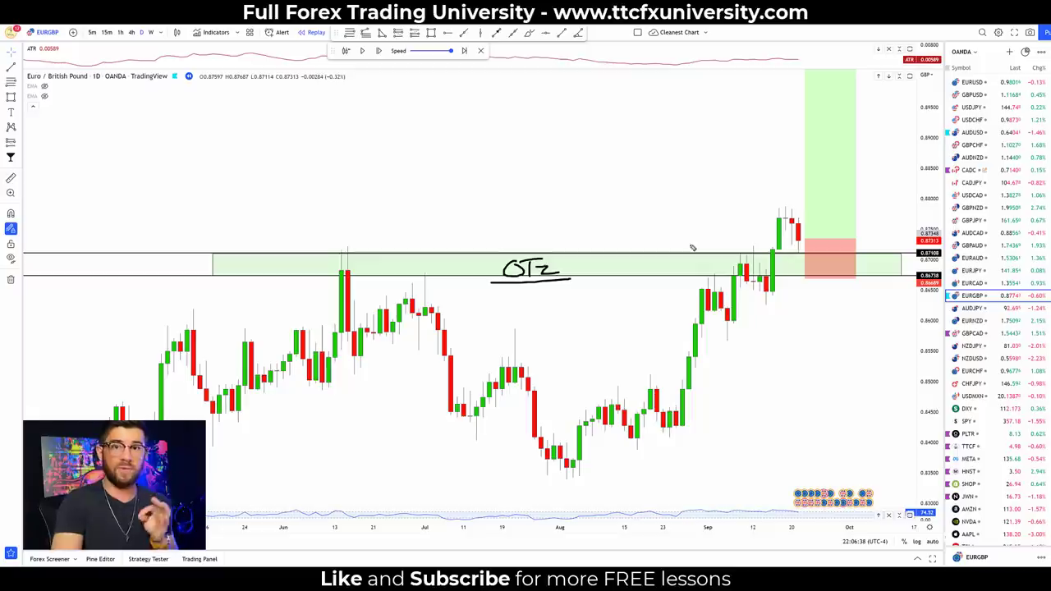
- Underline each successive higher low from the August bottom to the latest September pullback
drag(558, 481, 607, 471)
drag(636, 456, 661, 443)
drag(723, 354, 733, 348)
drag(765, 315, 773, 309)
drag(798, 262, 815, 254)
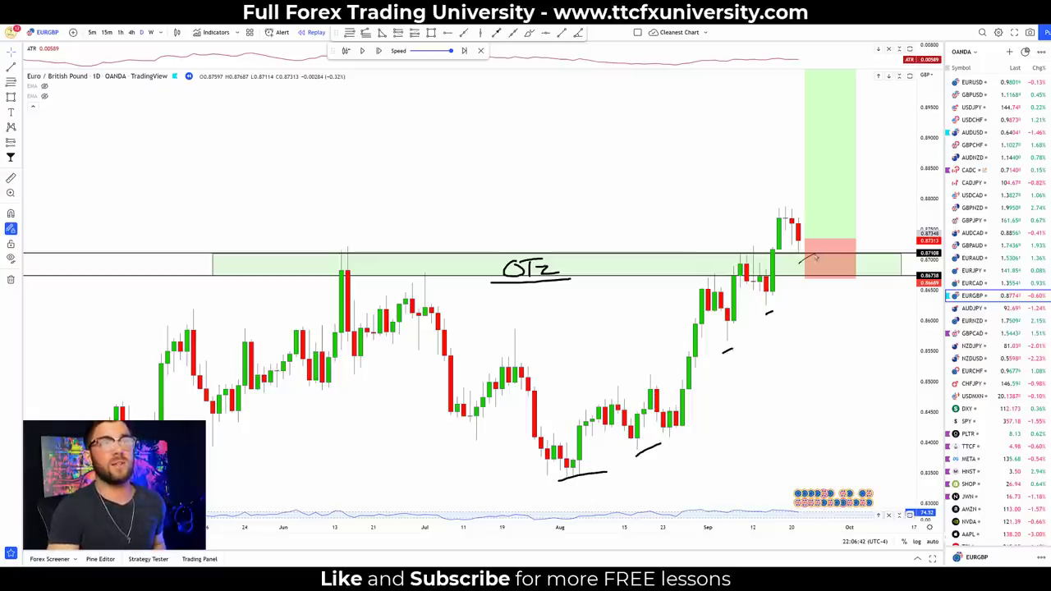
- Mark the successive higher highs with short lines and handwrite an underlined "UP" above the green zone
drag(610, 371, 638, 365)
drag(694, 281, 754, 235)
drag(767, 192, 778, 191)
mouse_move(651, 212)
mouse_down()
mouse_move(681, 210)
mouse_move(686, 223)
mouse_up()
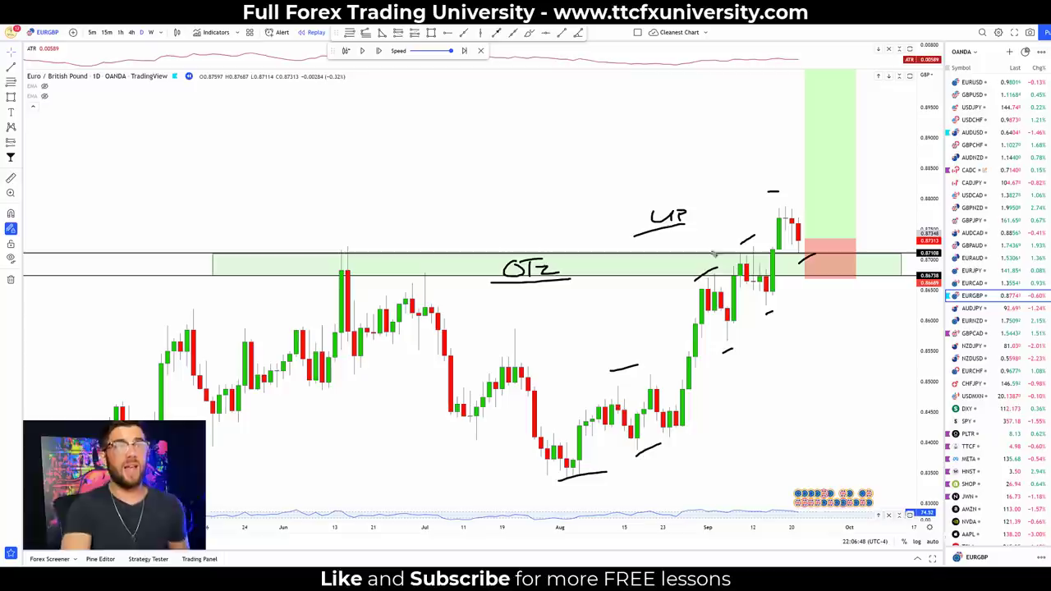
- Circle the September and June highs at the green zone, and clear all handwritten markings from the chart
mouse_move(763, 260)
mouse_down()
mouse_move(778, 254)
mouse_move(727, 246)
mouse_up()
mouse_move(345, 243)
mouse_down()
mouse_move(332, 261)
mouse_move(405, 272)
mouse_up()
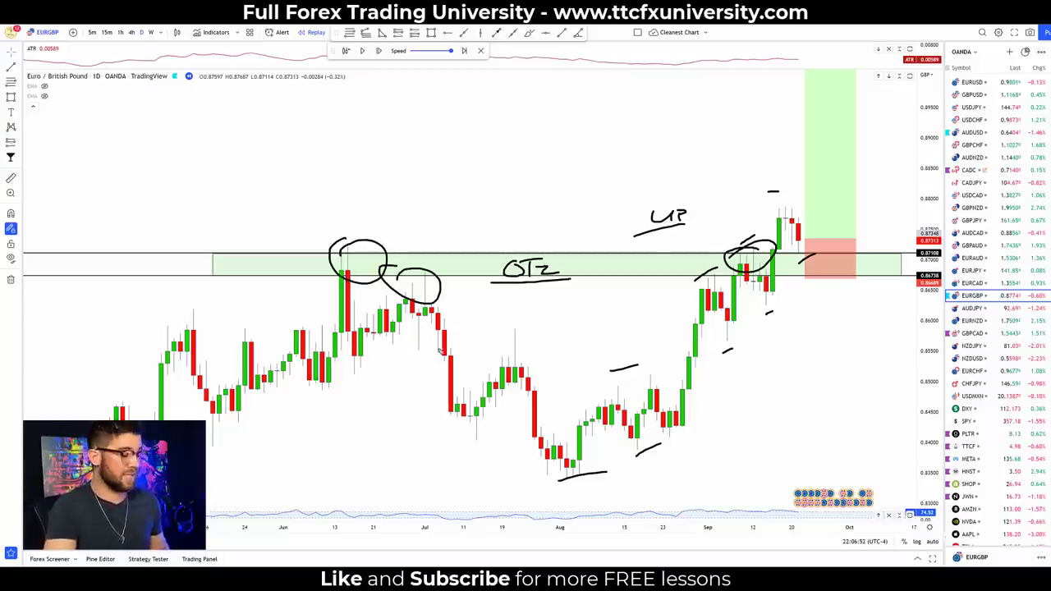
key(e)
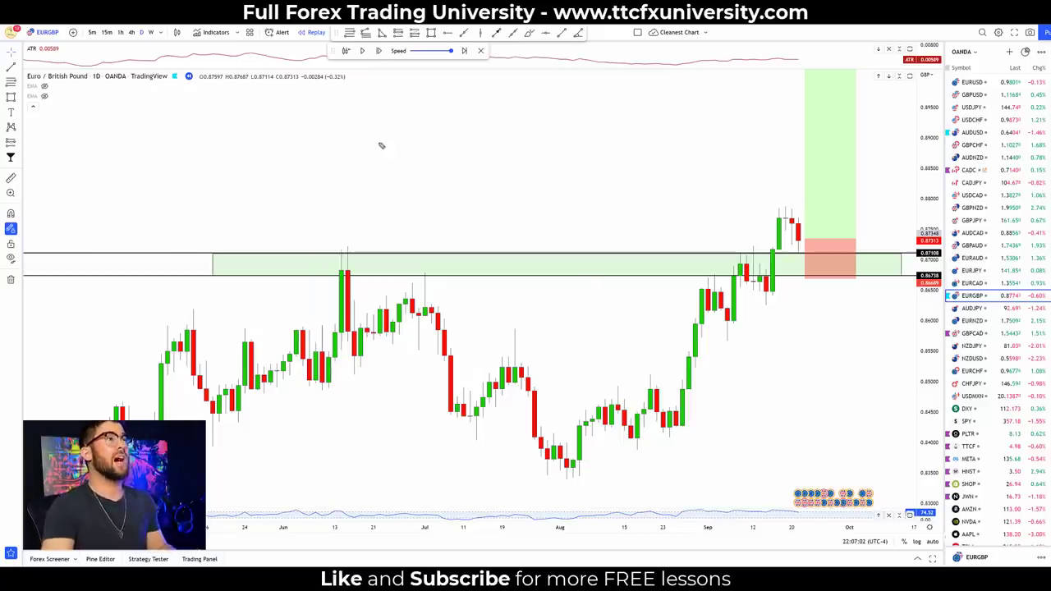
- Switch the chart to the 4-hour timeframe and advance the replay candle by candle to the large bullish candle on September 23
click(131, 32)
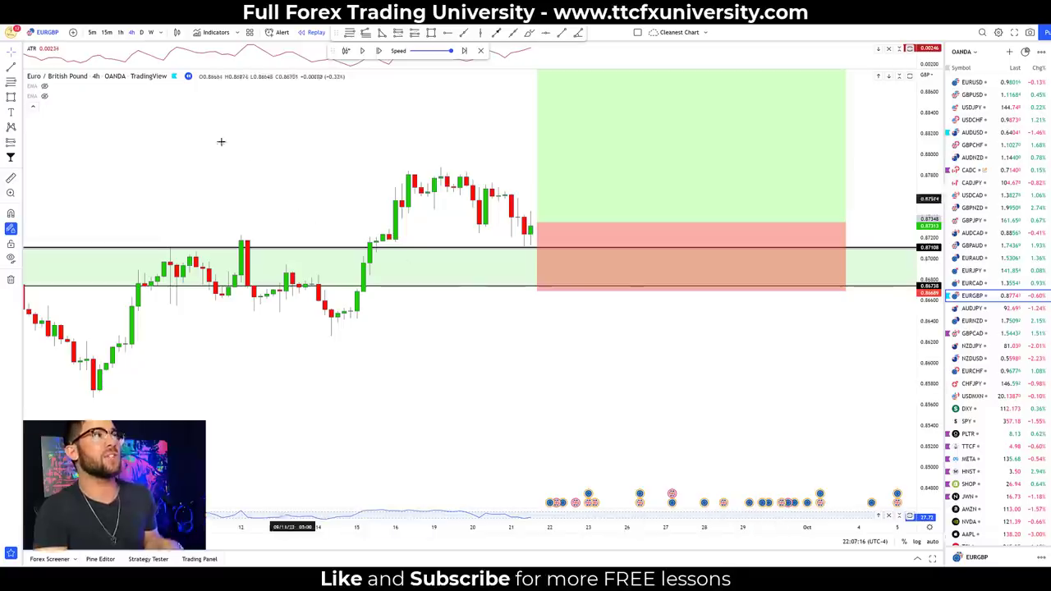
click(379, 51)
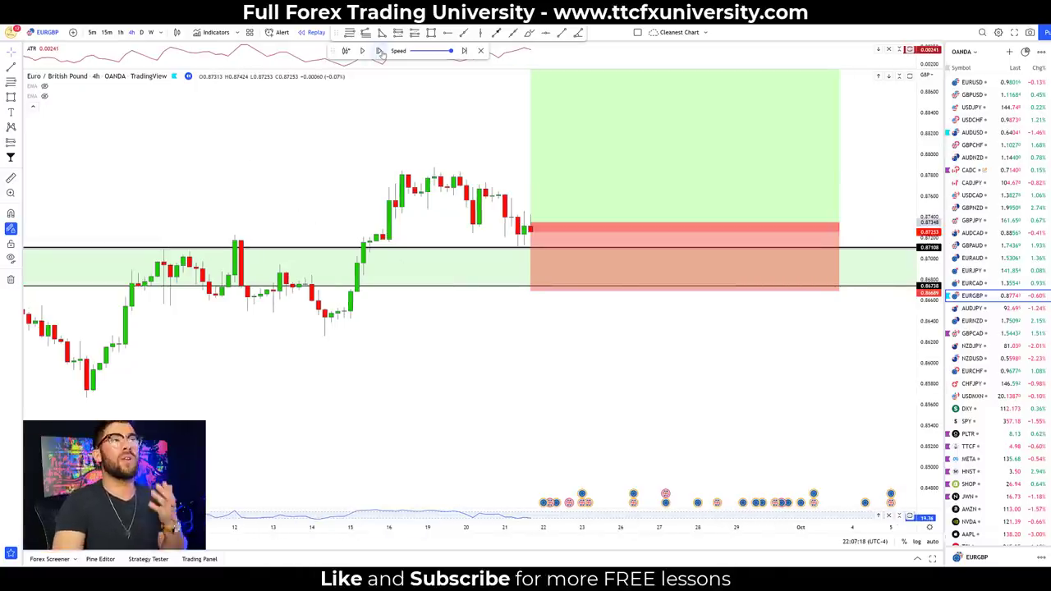
click(379, 51)
click(380, 51)
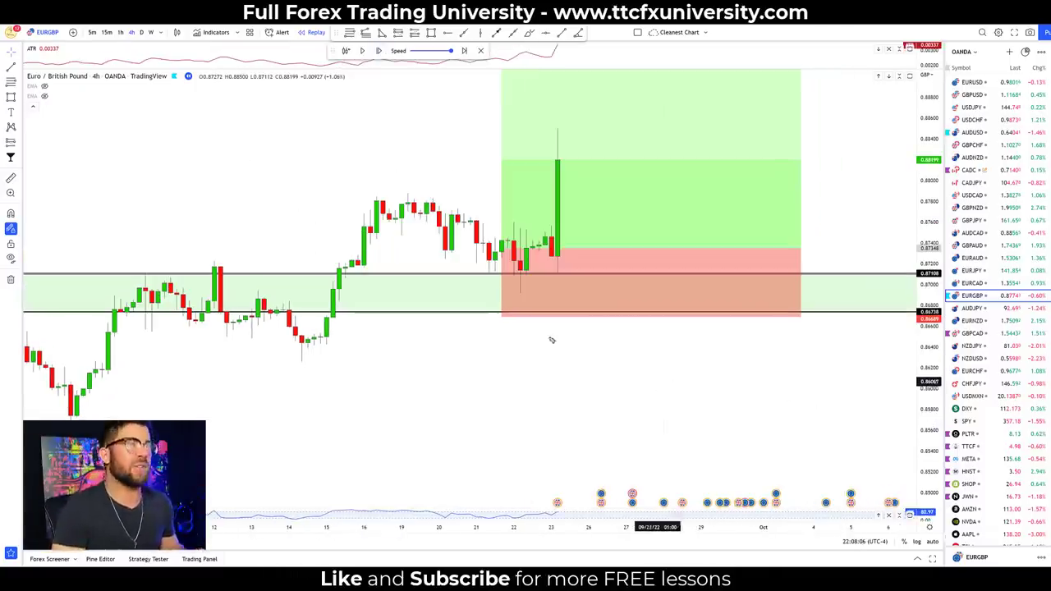
- Circle the three retest lows at the green zone's upper line and draw a curved bracket beneath them
mouse_move(501, 260)
mouse_down()
mouse_move(477, 261)
mouse_move(492, 246)
mouse_up()
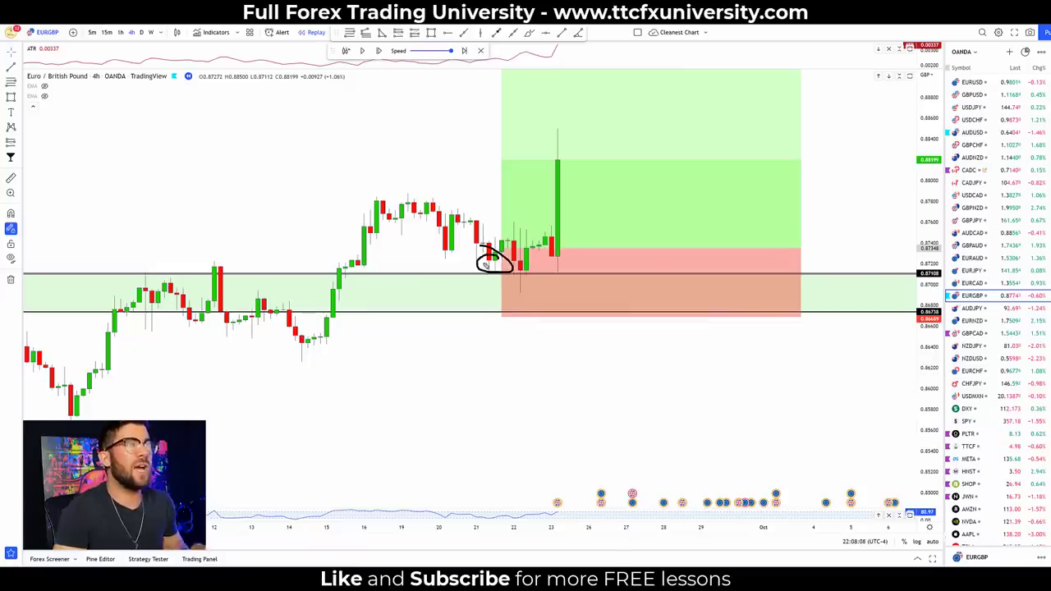
mouse_move(524, 279)
mouse_down()
mouse_move(575, 267)
mouse_move(544, 271)
mouse_up()
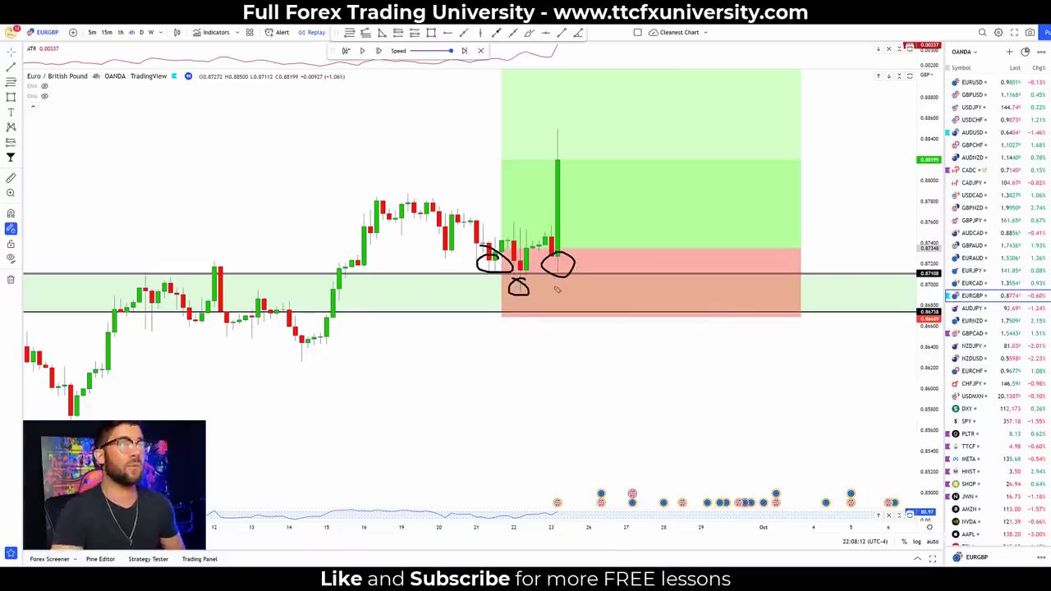
drag(477, 308, 568, 306)
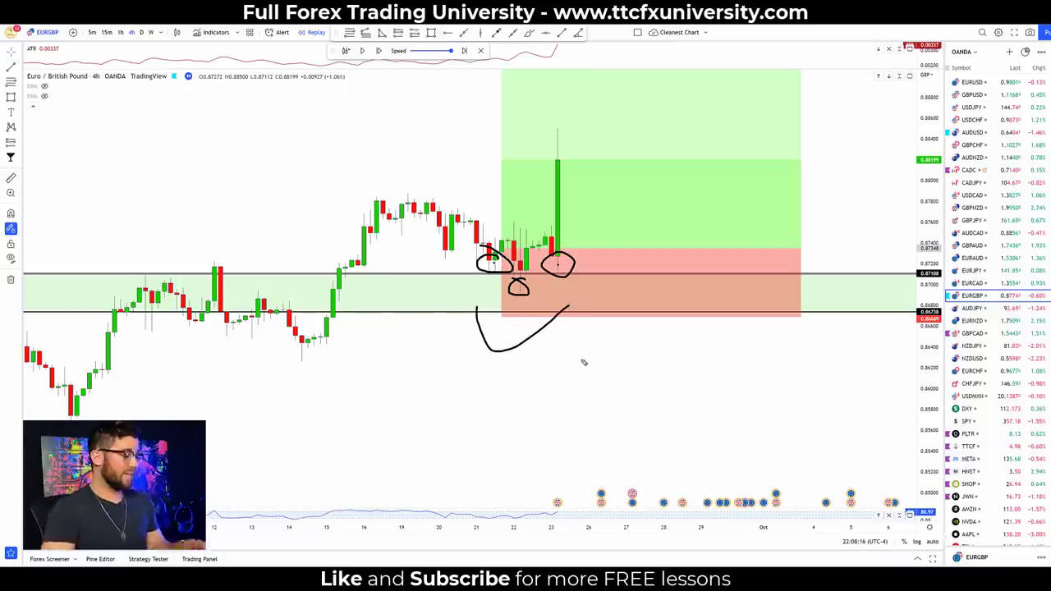
- Advance the EURGBP replay through the rally past the long position's target and select the position to display its risk-reward figures
drag(575, 366, 586, 401)
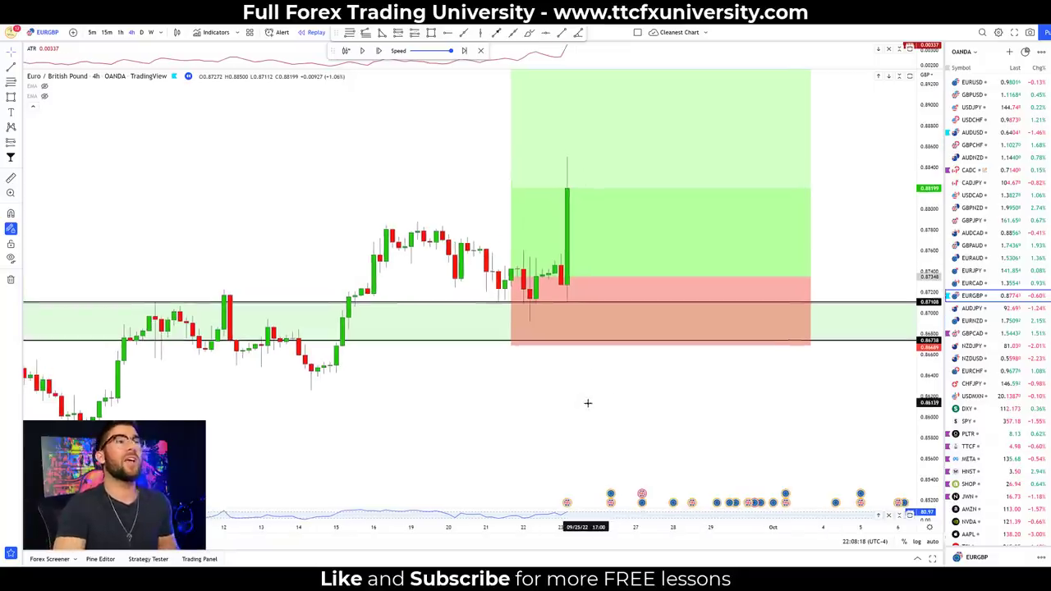
drag(531, 336, 598, 427)
drag(352, 175, 356, 207)
scroll(420, 195, down, 2)
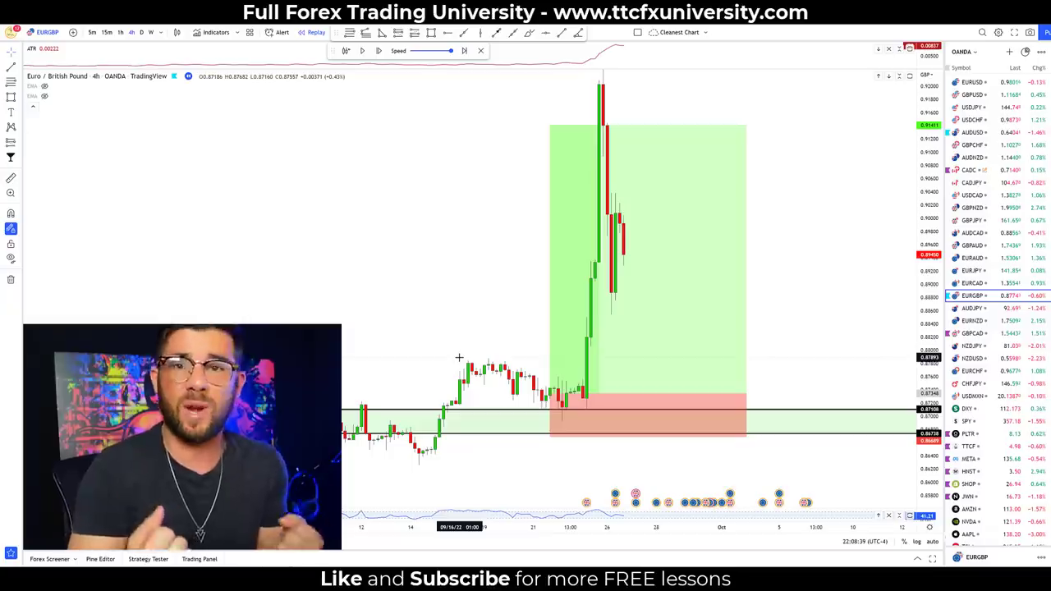
click(604, 358)
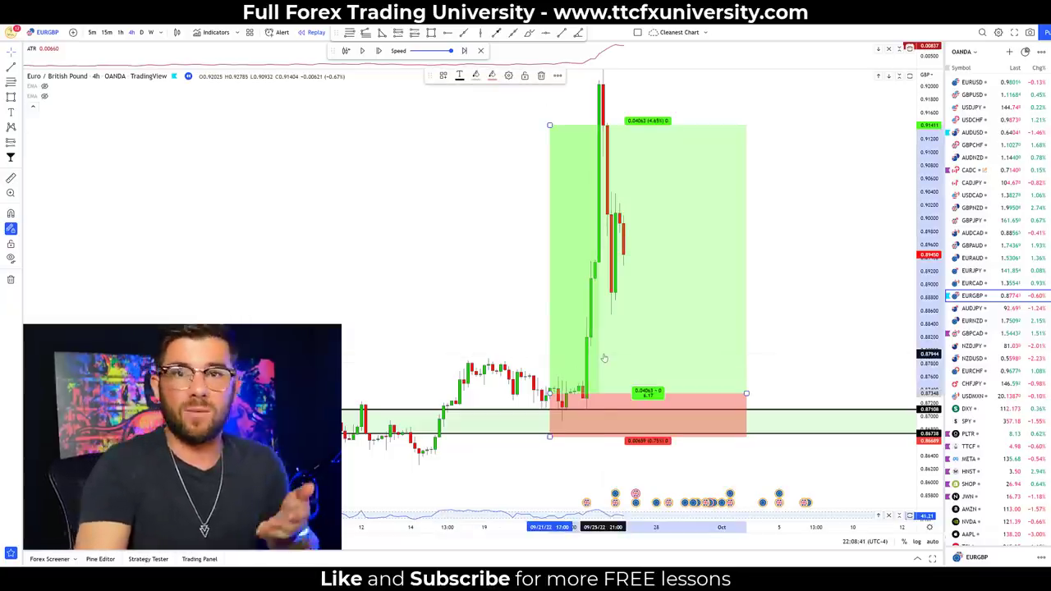
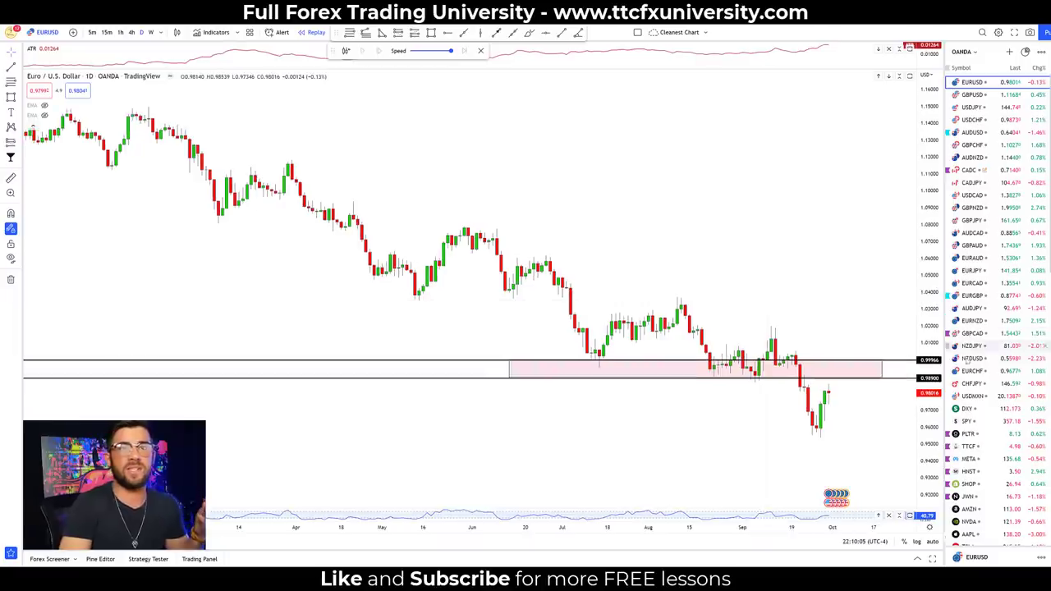
- Trace the descending swings on the EURUSD daily chart, project a retest of the red zone with a downward arrow, and clear the drawing
drag(801, 331, 775, 286)
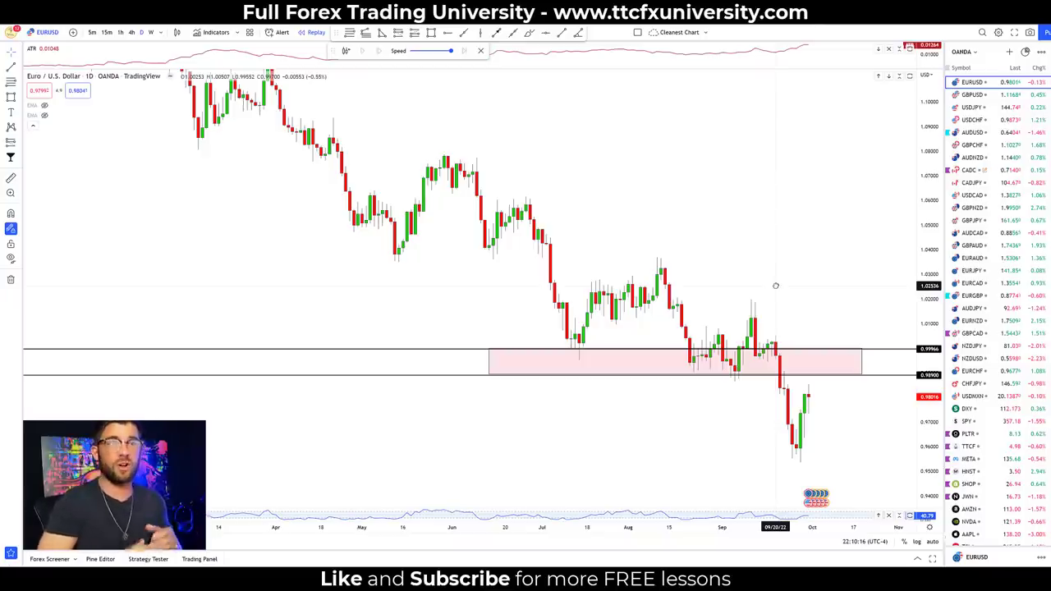
scroll(775, 285, down, 3)
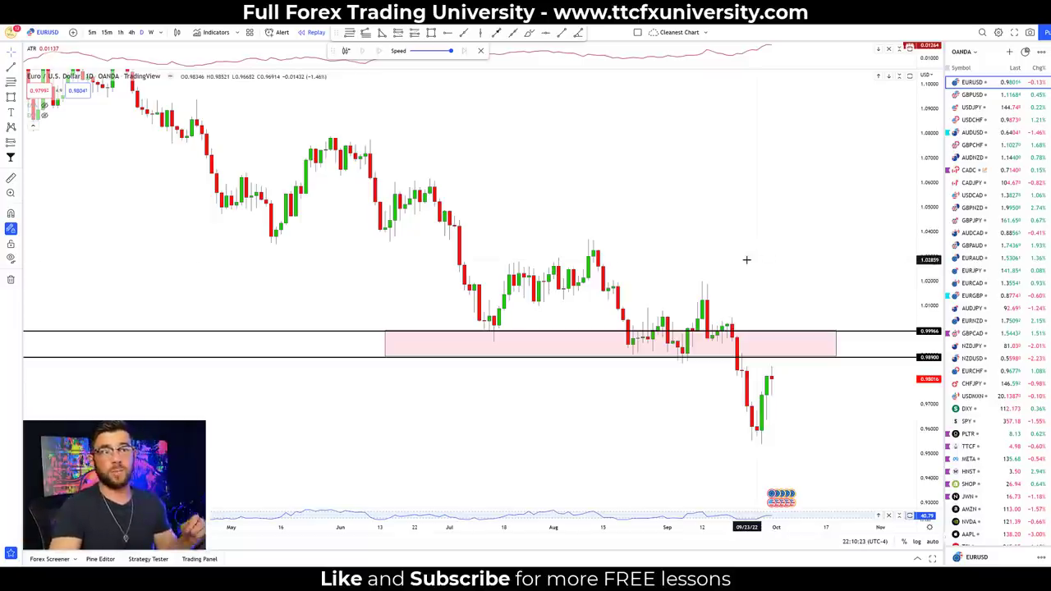
scroll(744, 257, up, 1)
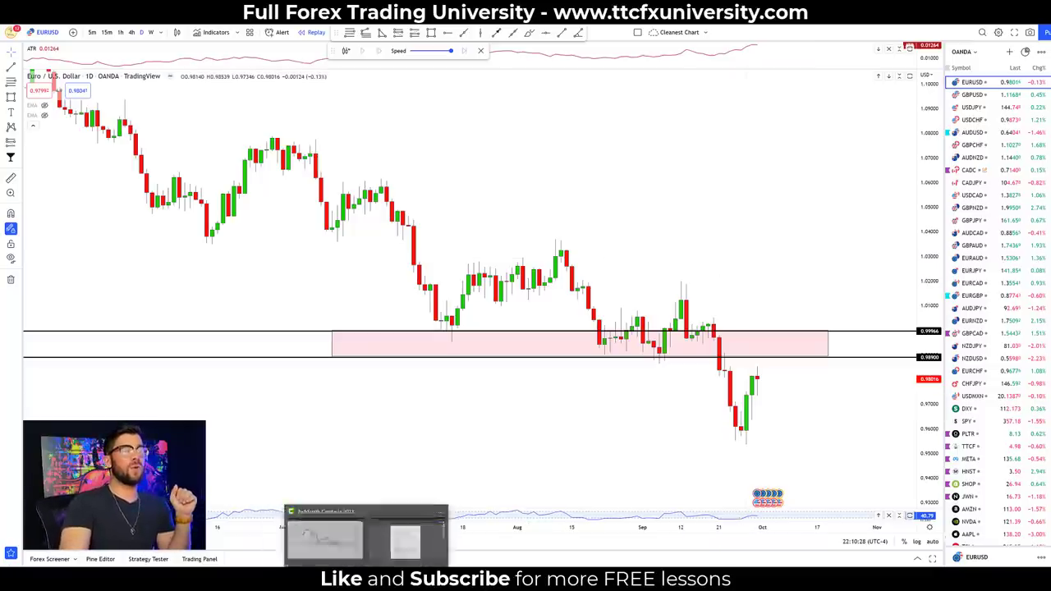
mouse_move(283, 131)
mouse_down()
mouse_move(343, 176)
mouse_move(464, 305)
mouse_move(461, 345)
mouse_move(560, 244)
mouse_move(651, 363)
mouse_move(684, 292)
mouse_move(738, 456)
mouse_move(766, 338)
mouse_move(821, 496)
mouse_move(831, 490)
mouse_up()
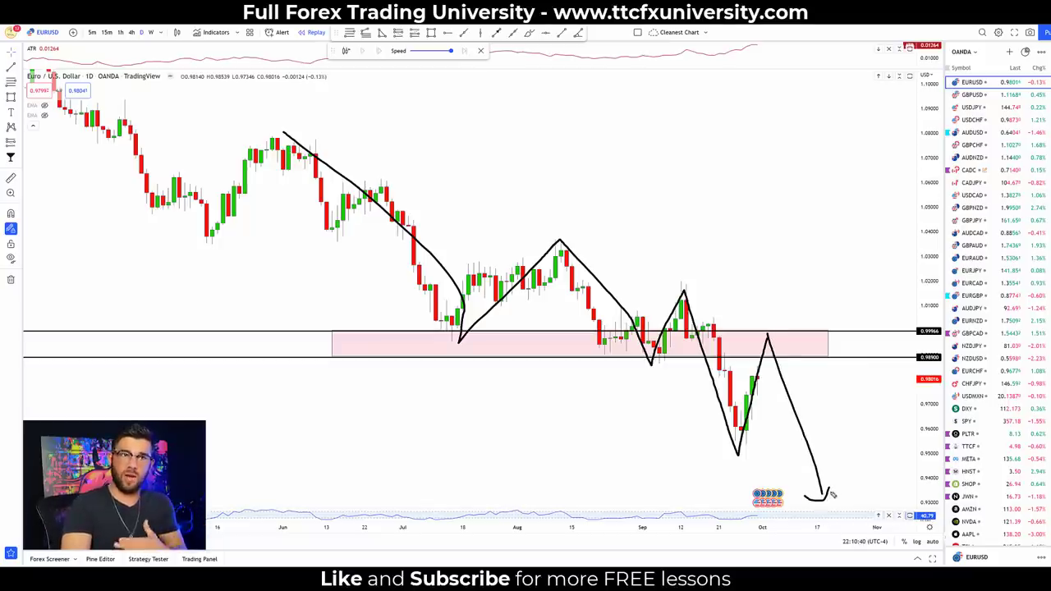
key(ctrl+alt+h)
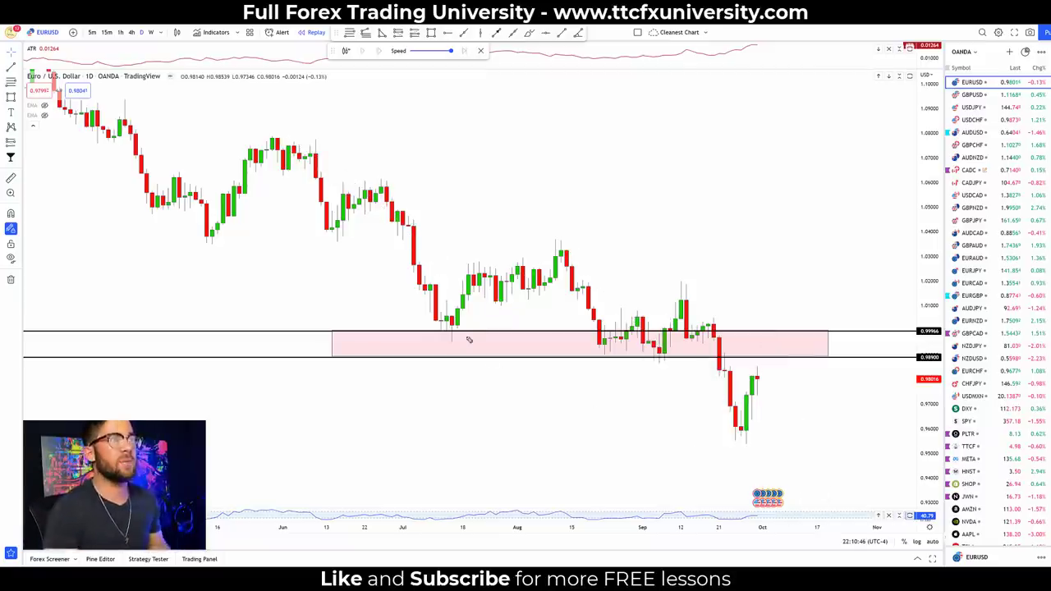
- Circle the July, August and September lows in the EURUSD red zone, underline the 0.99966 and 0.98900 price labels, and erase the marks
mouse_move(464, 334)
mouse_down()
mouse_move(443, 349)
mouse_move(464, 338)
mouse_up()
mouse_move(626, 345)
mouse_down()
mouse_move(606, 357)
mouse_move(629, 343)
mouse_move(657, 369)
mouse_move(672, 351)
mouse_up()
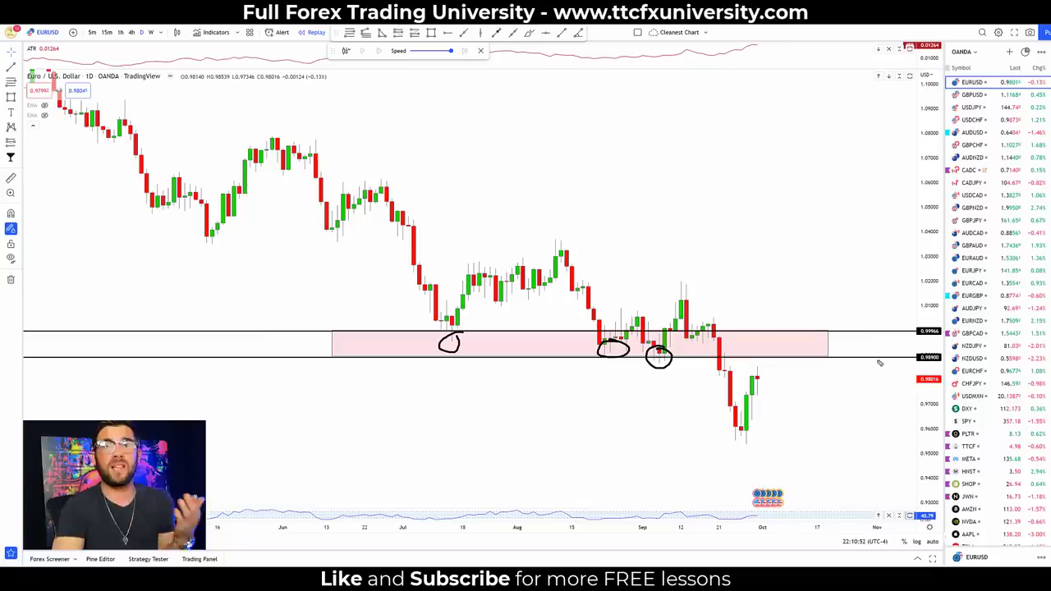
mouse_move(914, 340)
mouse_down()
mouse_move(940, 342)
mouse_move(942, 333)
mouse_up()
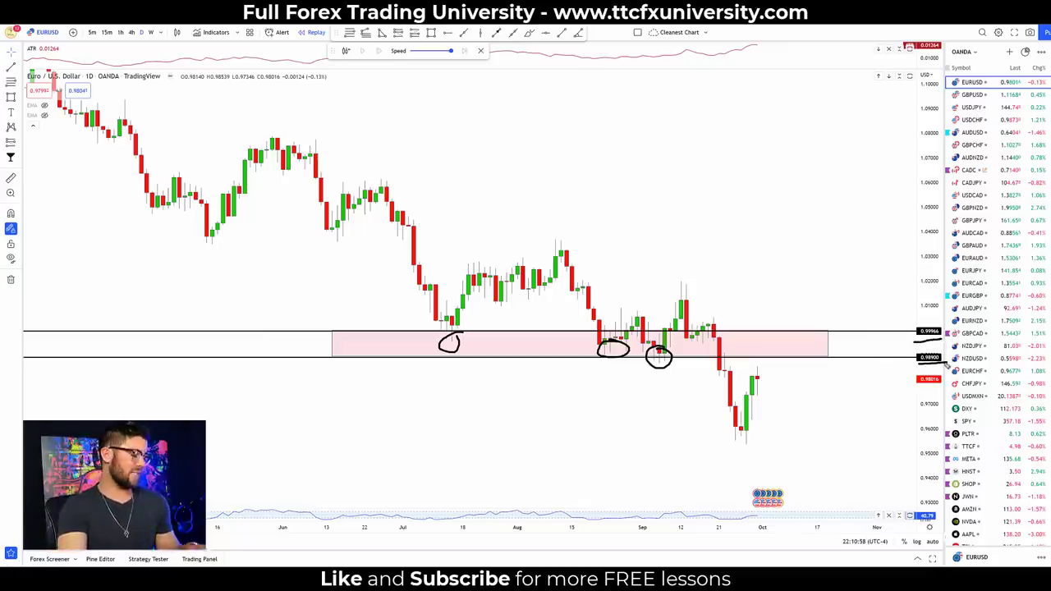
key(e)
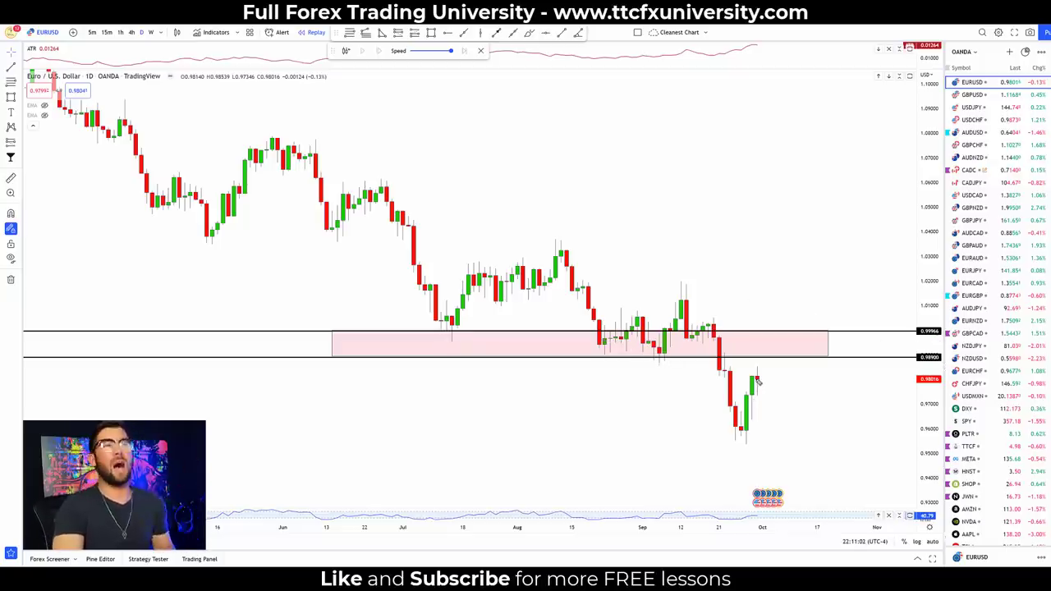
- Sketch a zigzag from the latest EURUSD candle through the red zone ending in a downward arrow, and remove the sketch
drag(756, 381, 771, 345)
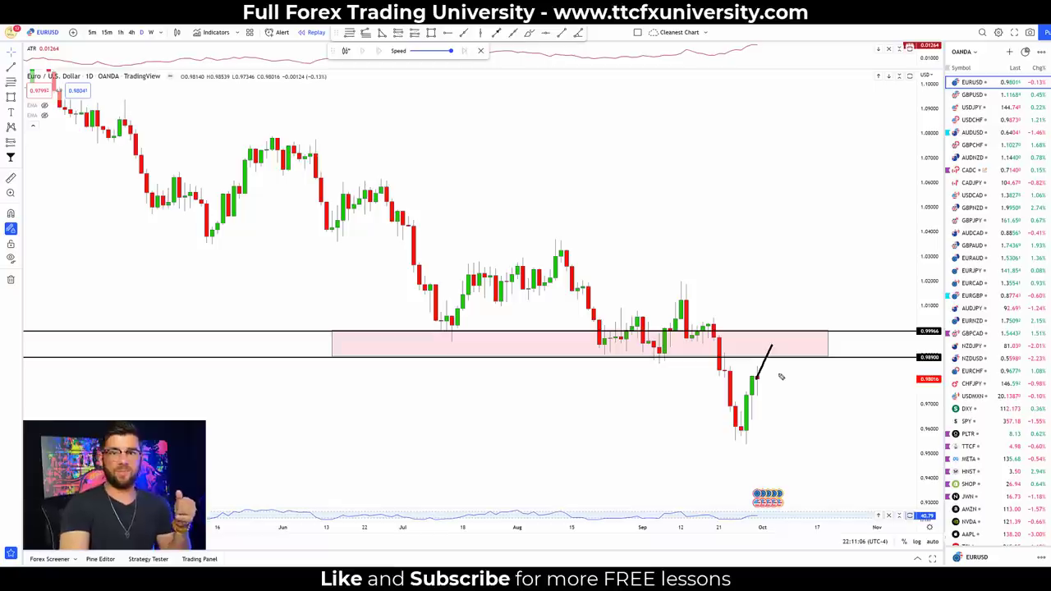
mouse_move(774, 348)
mouse_down()
mouse_move(801, 353)
mouse_move(810, 381)
mouse_move(768, 353)
mouse_move(781, 361)
mouse_move(790, 338)
mouse_move(801, 369)
mouse_move(812, 348)
mouse_move(840, 398)
mouse_move(843, 374)
mouse_up()
key(ctrl+z)
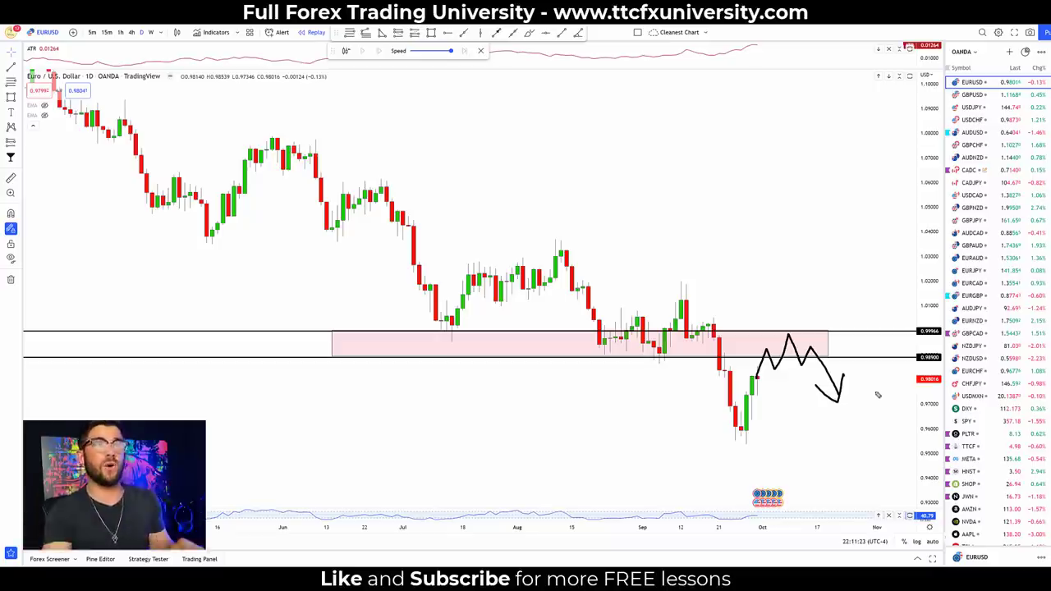
key(ctrl+z)
key(ctrl+z)
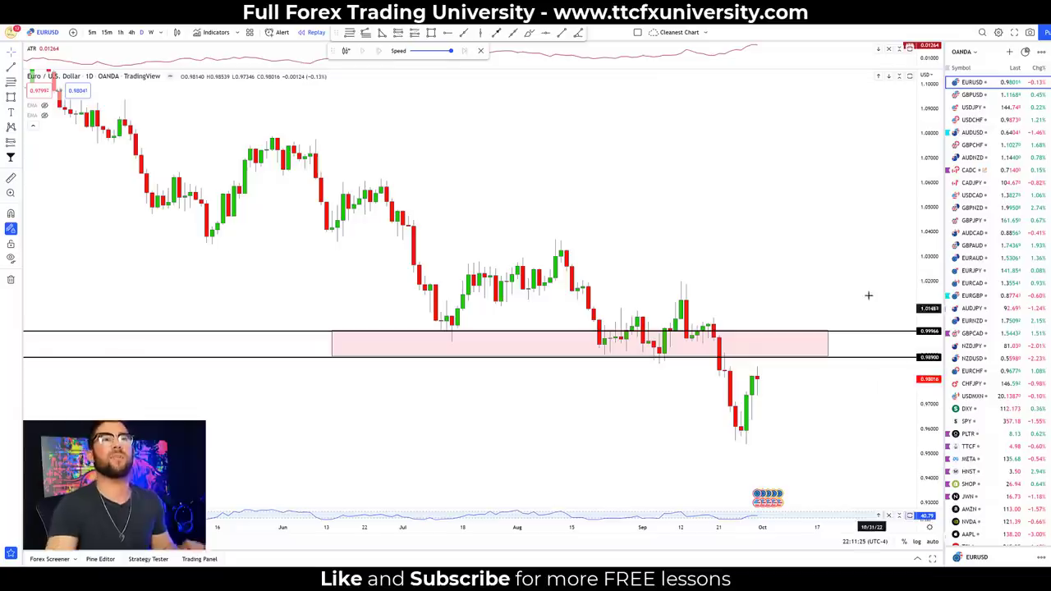
- On the GBPUSD chart, reposition the red zone between lines at 1.15080 and 1.14072, and delete the old line near 1.182
click(997, 97)
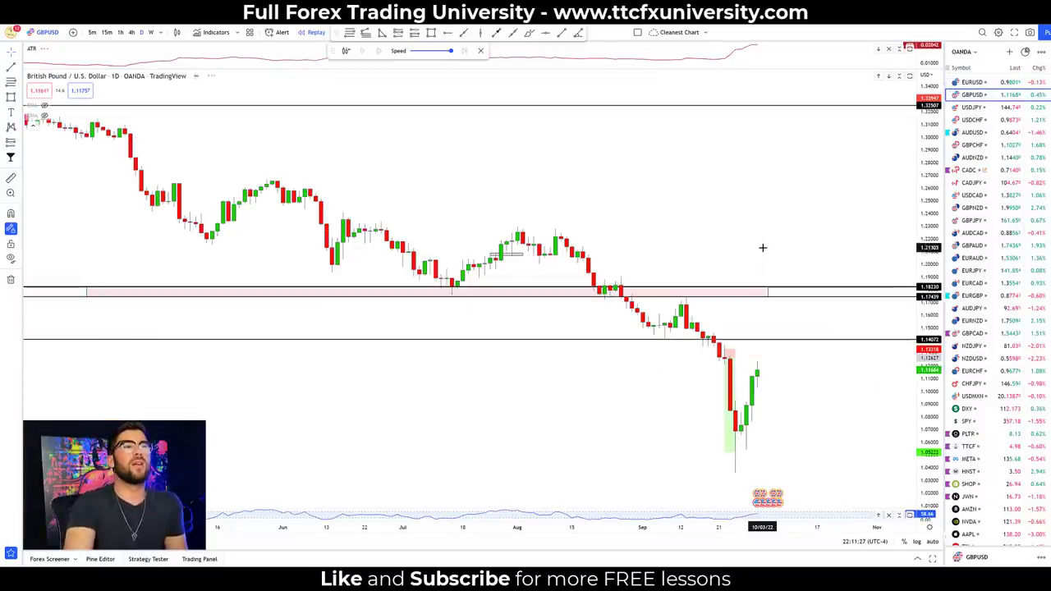
drag(765, 317, 765, 327)
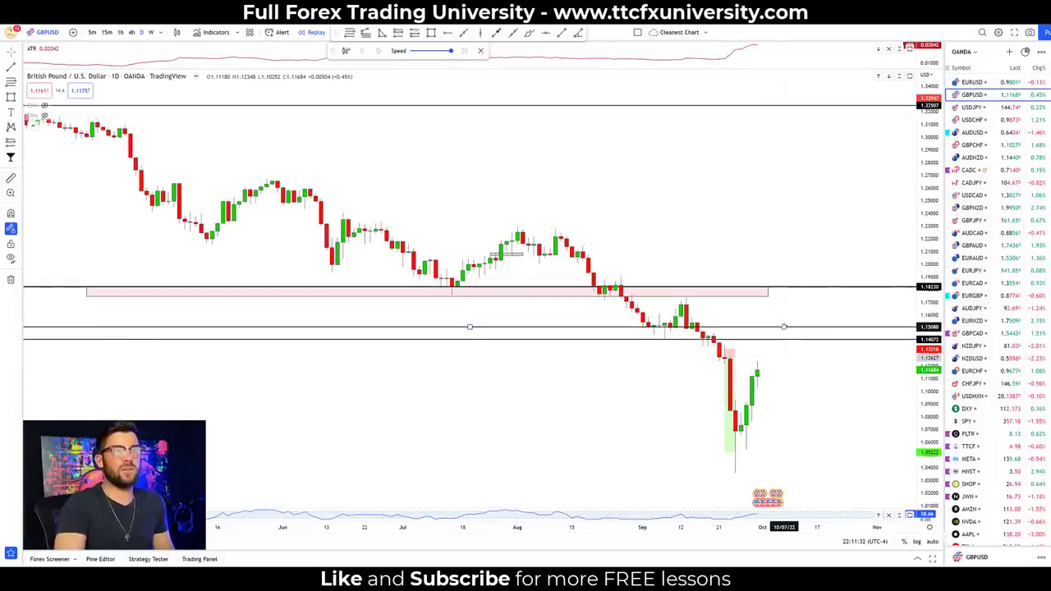
click(760, 299)
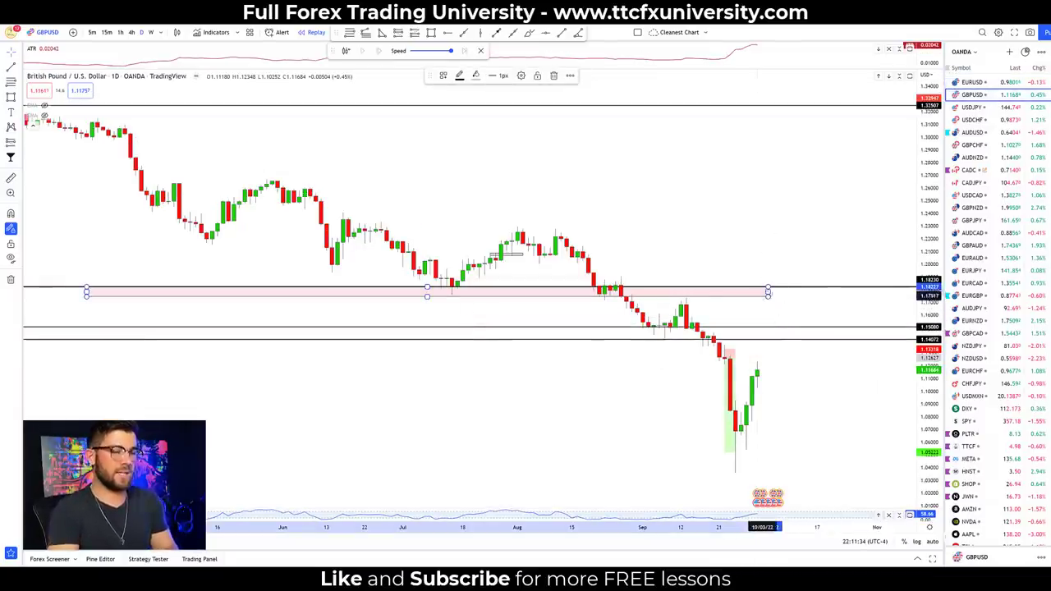
mouse_move(746, 295)
mouse_down()
mouse_move(745, 343)
mouse_move(805, 337)
mouse_up()
click(796, 294)
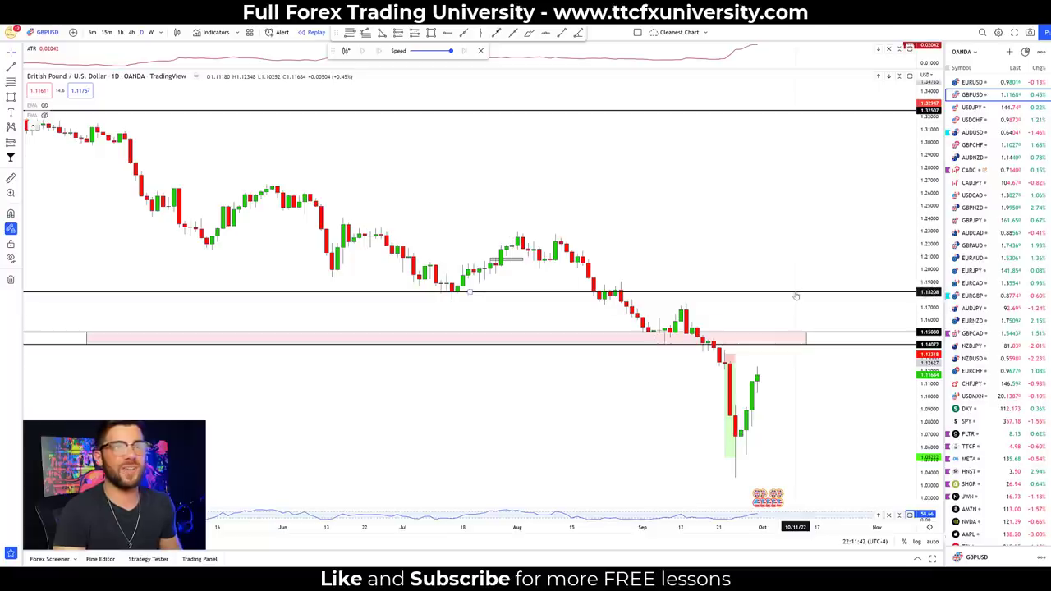
key(Delete)
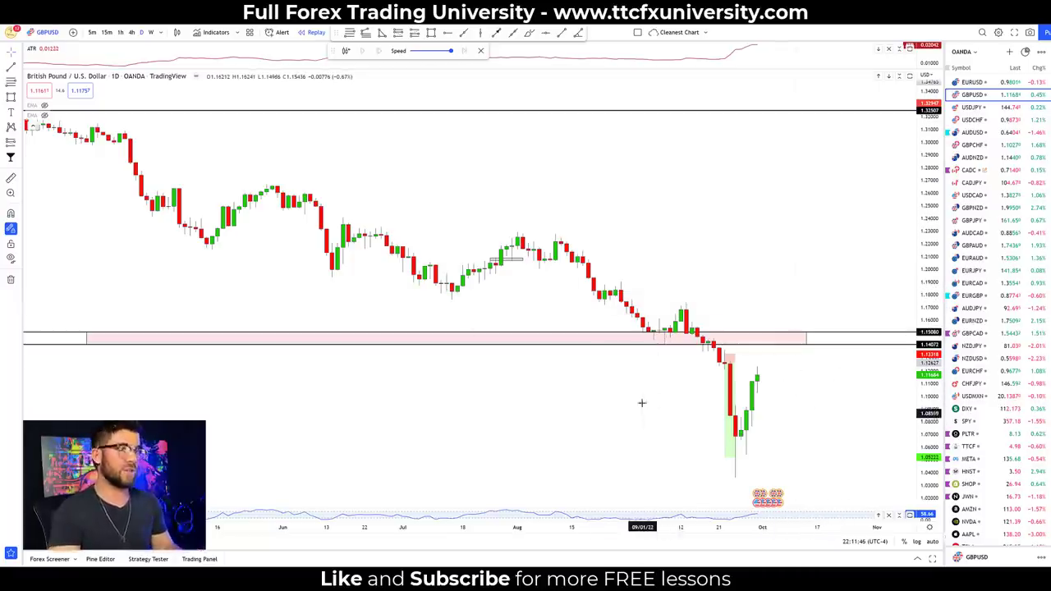
- Mark the September low at the GBPUSD zone, and circle the March 2020 low with an arrow pointing up along its rebound
drag(673, 326, 666, 326)
drag(670, 391, 671, 357)
mouse_move(661, 374)
mouse_down()
mouse_move(670, 355)
mouse_move(681, 371)
mouse_up()
scroll(682, 402, down, 10)
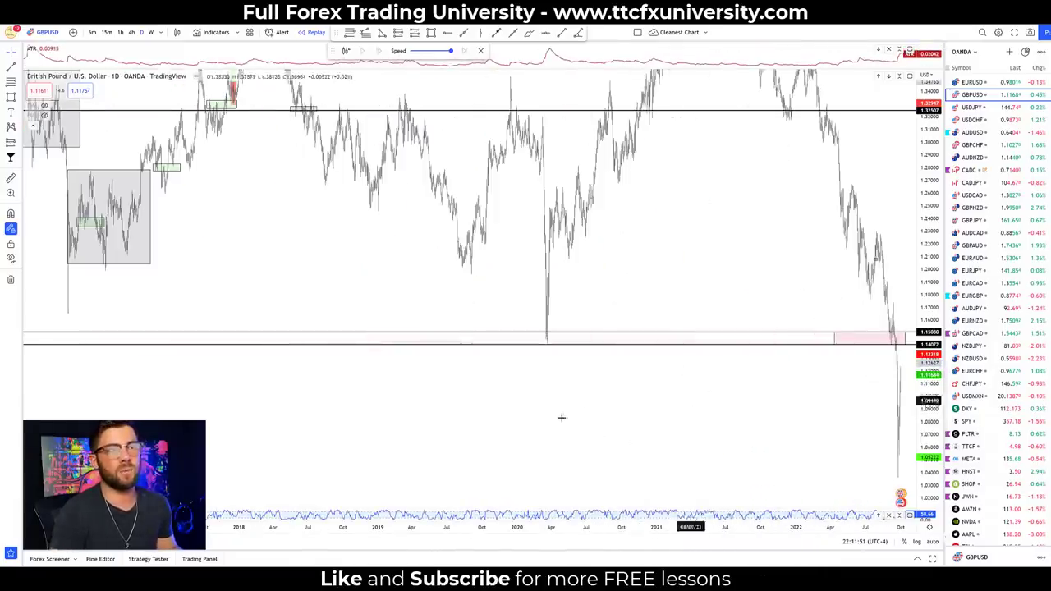
drag(563, 418, 663, 418)
drag(733, 416, 821, 429)
scroll(796, 431, up, 5)
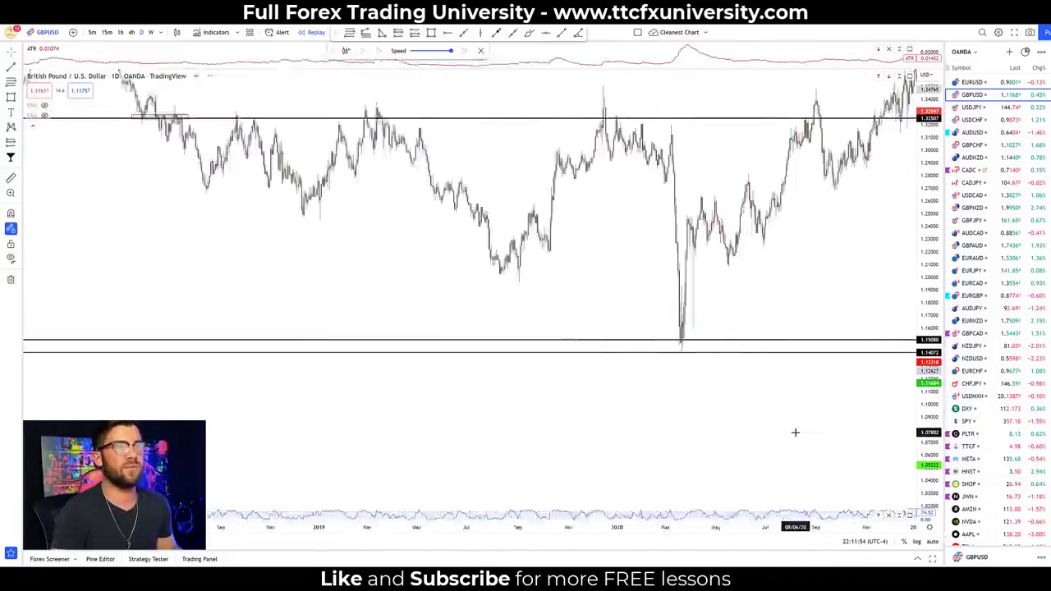
scroll(795, 432, up, 2)
mouse_move(550, 332)
mouse_down()
mouse_move(621, 263)
mouse_move(625, 286)
mouse_up()
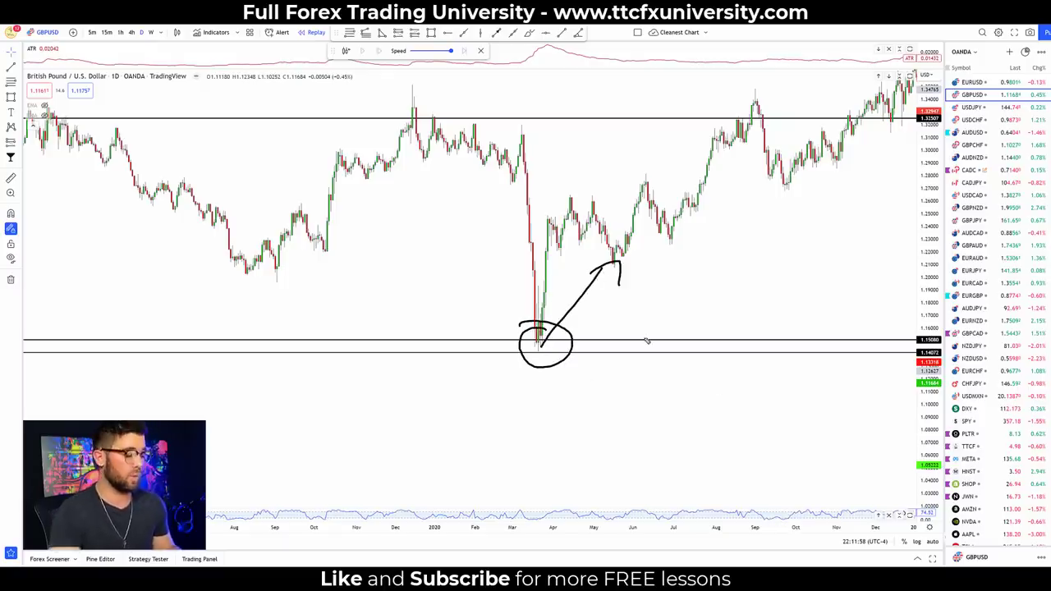
- Underline the 1.15080 and 1.14072 labels, sketch a GBPUSD double top in the red zone with a downward arrow, and clear the drawing
scroll(816, 282, down, 5)
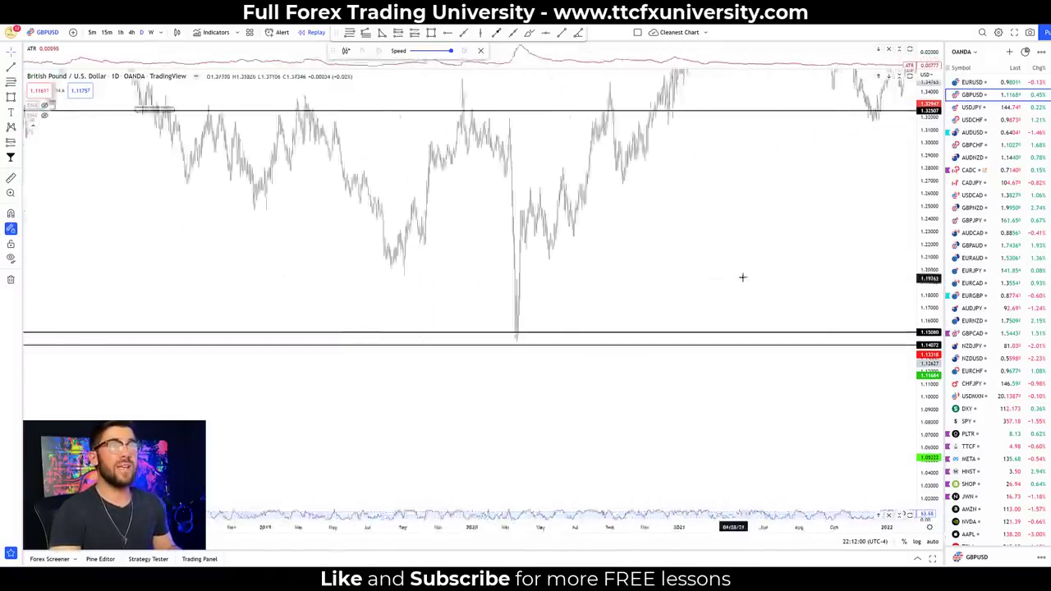
drag(596, 291, 829, 268)
scroll(619, 281, up, 3)
scroll(641, 289, up, 3)
scroll(800, 275, up, 4)
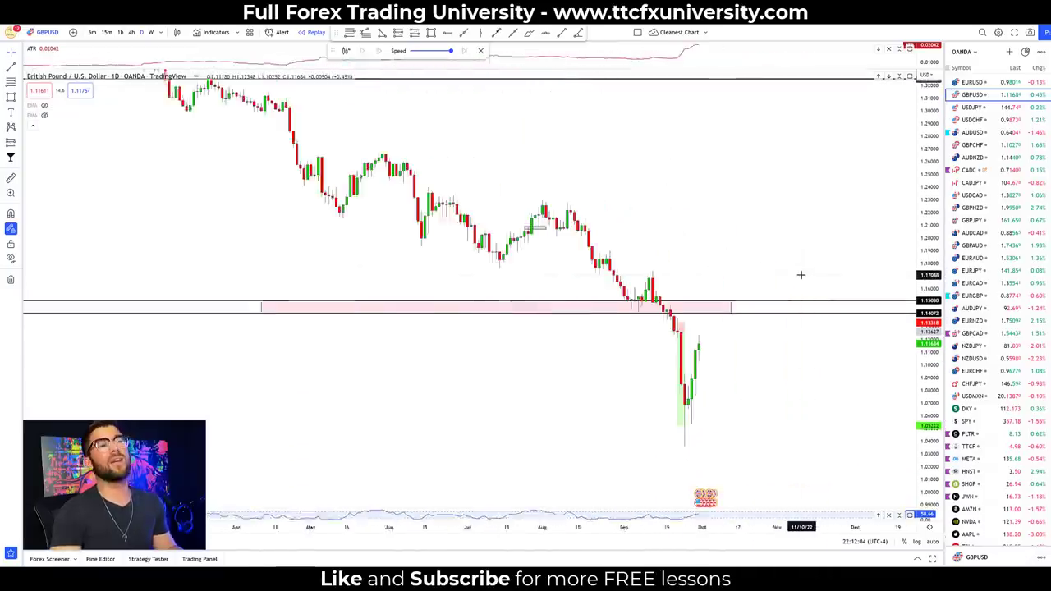
scroll(705, 244, up, 2)
drag(706, 244, 764, 256)
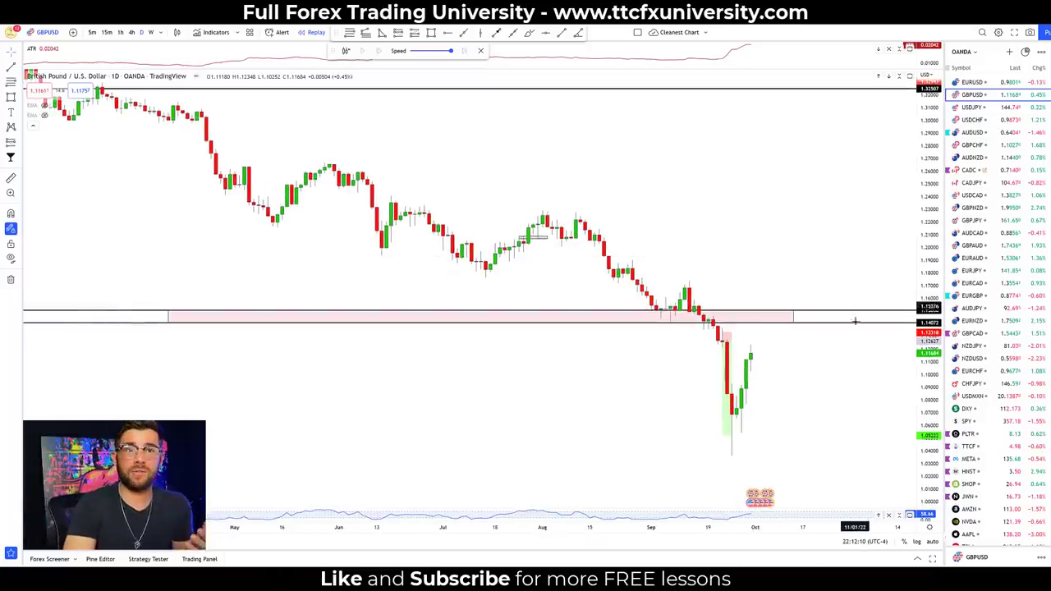
drag(921, 393, 922, 427)
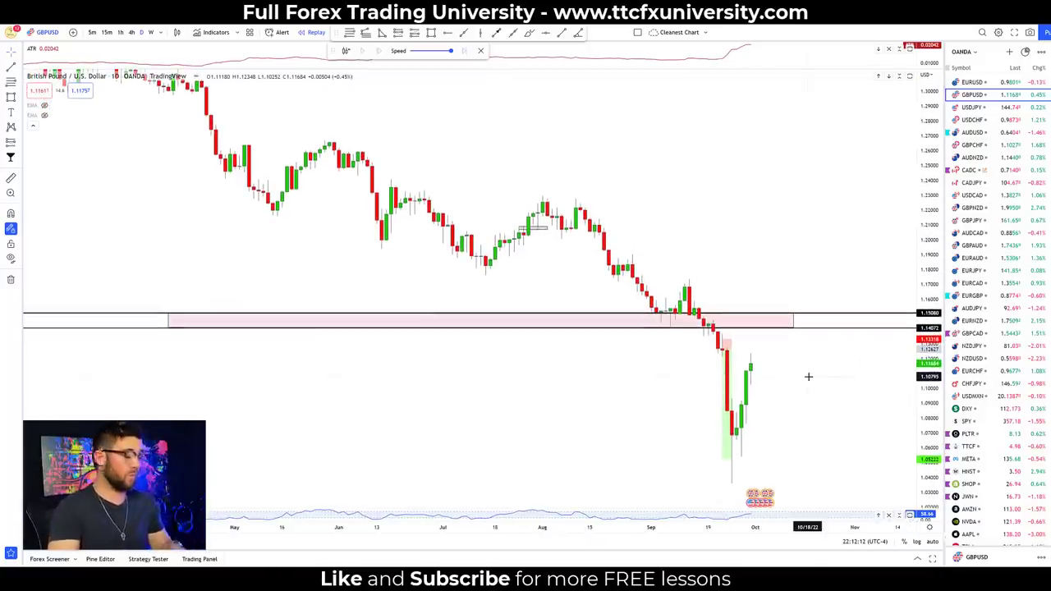
drag(750, 368, 761, 324)
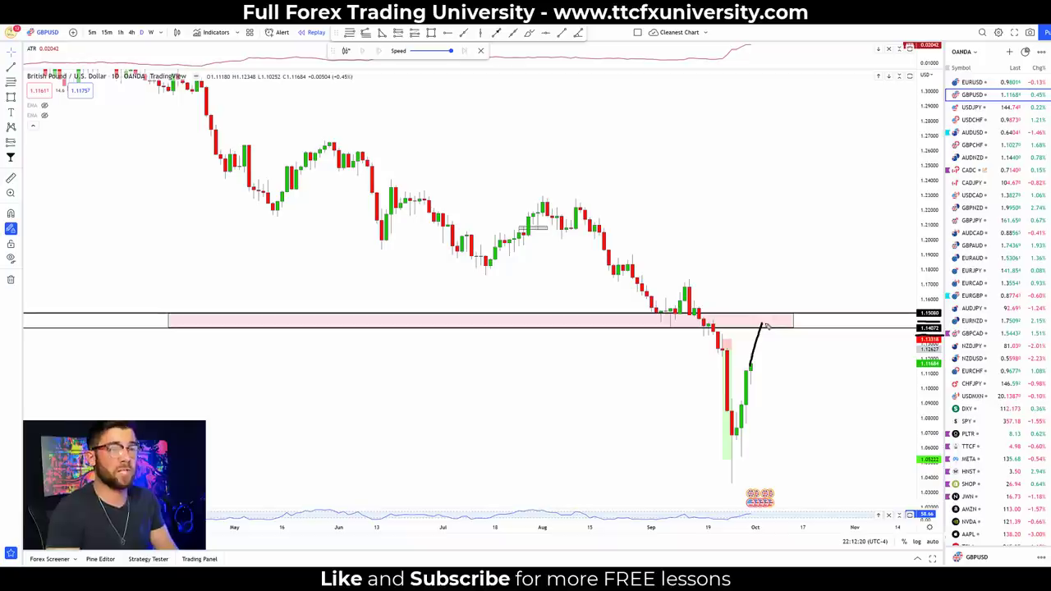
mouse_move(761, 323)
mouse_down()
mouse_move(793, 357)
mouse_move(803, 339)
mouse_up()
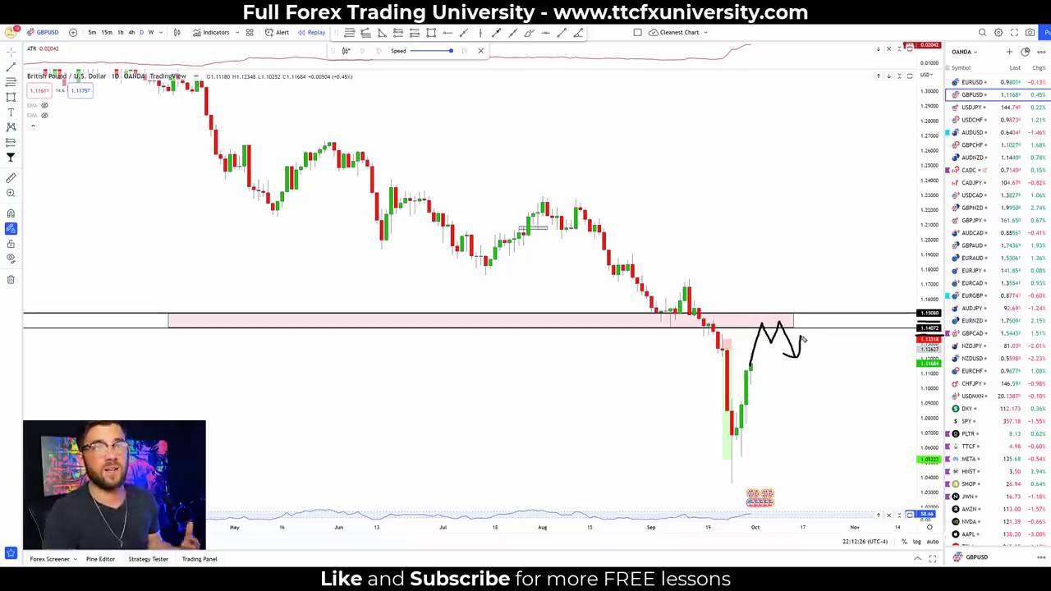
key(ctrl+z)
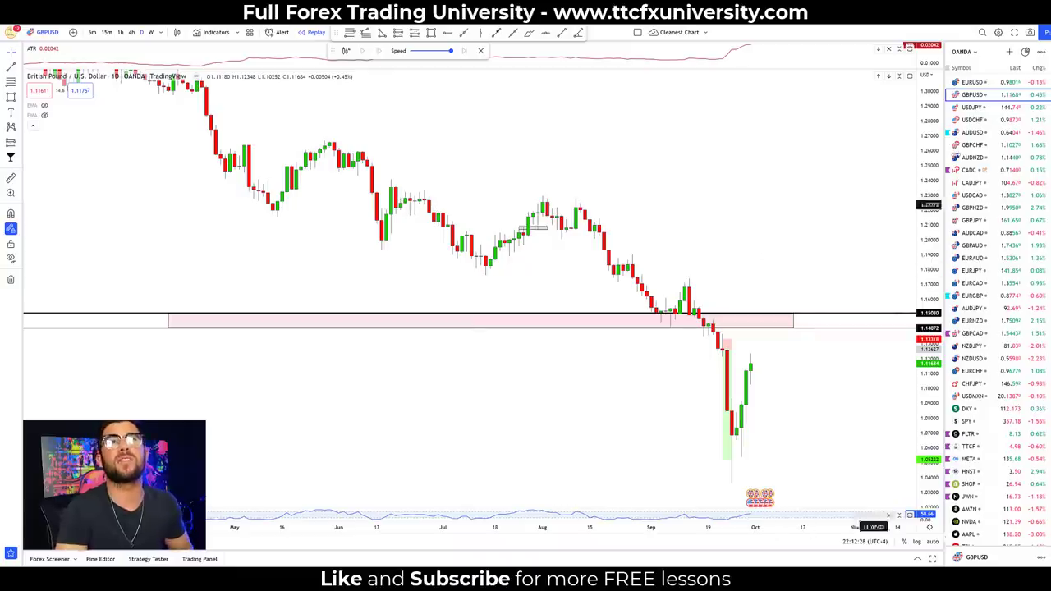
- On the USDJPY chart, circle the early April consolidation and trace the rising swings from late May down to a projected green-zone retest
click(990, 108)
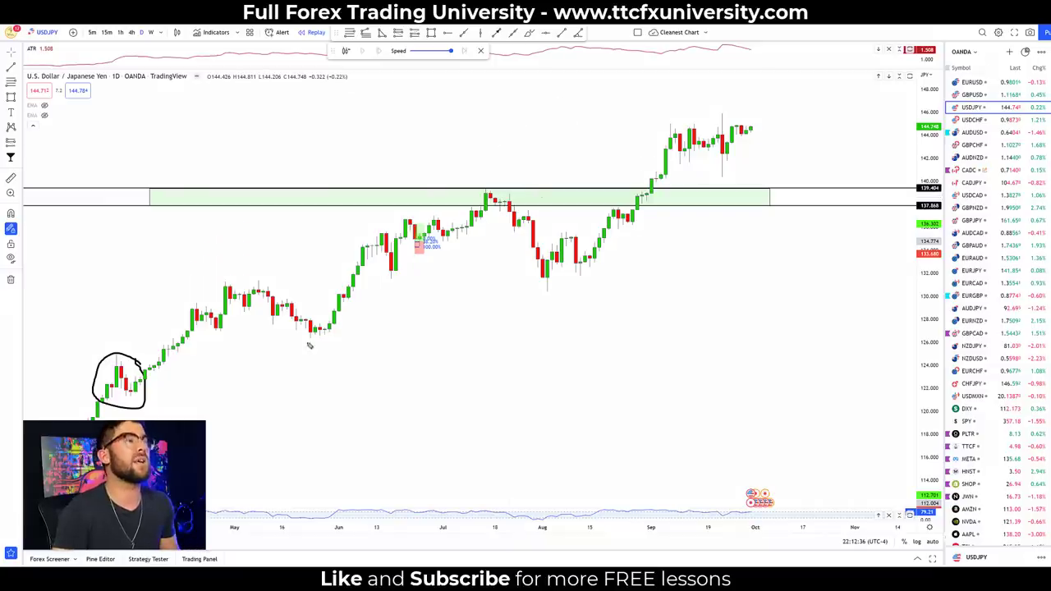
mouse_move(315, 337)
mouse_down()
mouse_move(487, 195)
mouse_move(549, 297)
mouse_move(719, 108)
mouse_move(767, 196)
mouse_up()
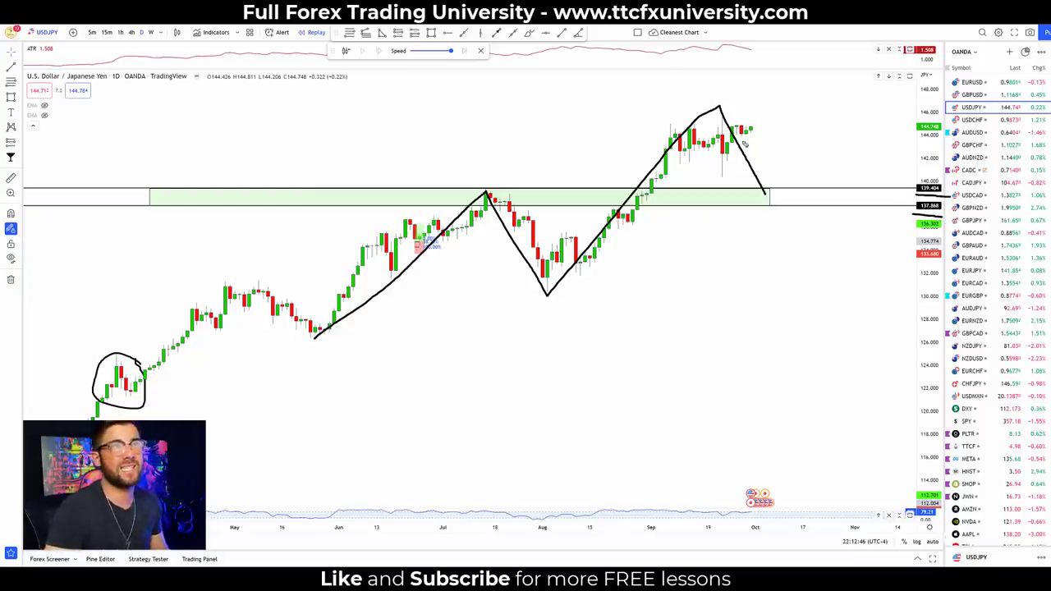
- Sketch a double bottom at the USDJPY green-zone retest with an arrow pointing up, and clear the drawing
drag(778, 194, 807, 201)
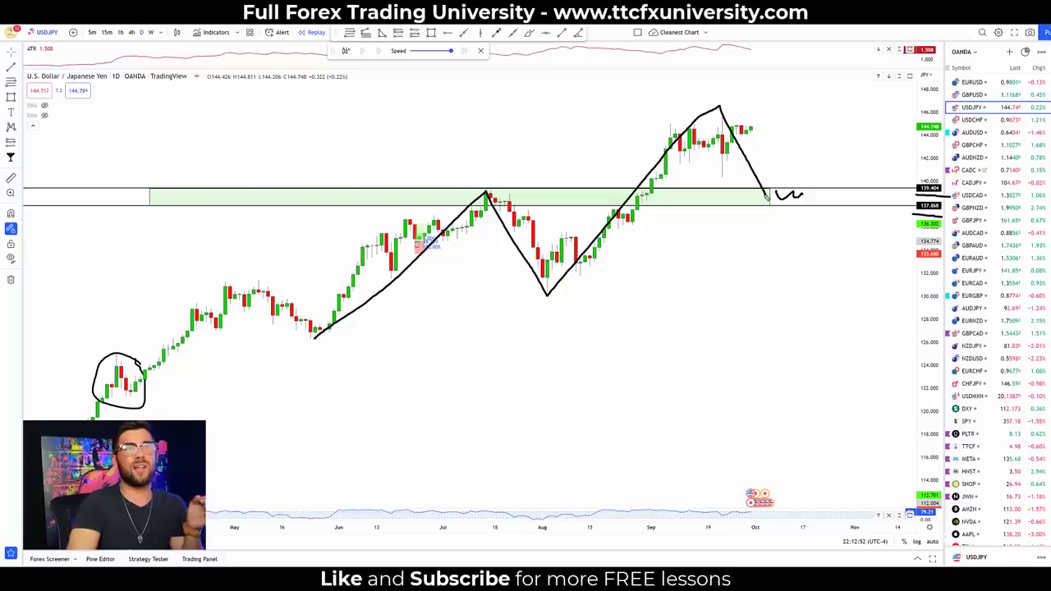
mouse_move(773, 188)
mouse_down()
mouse_move(782, 176)
mouse_move(788, 197)
mouse_move(797, 168)
mouse_move(809, 174)
mouse_up()
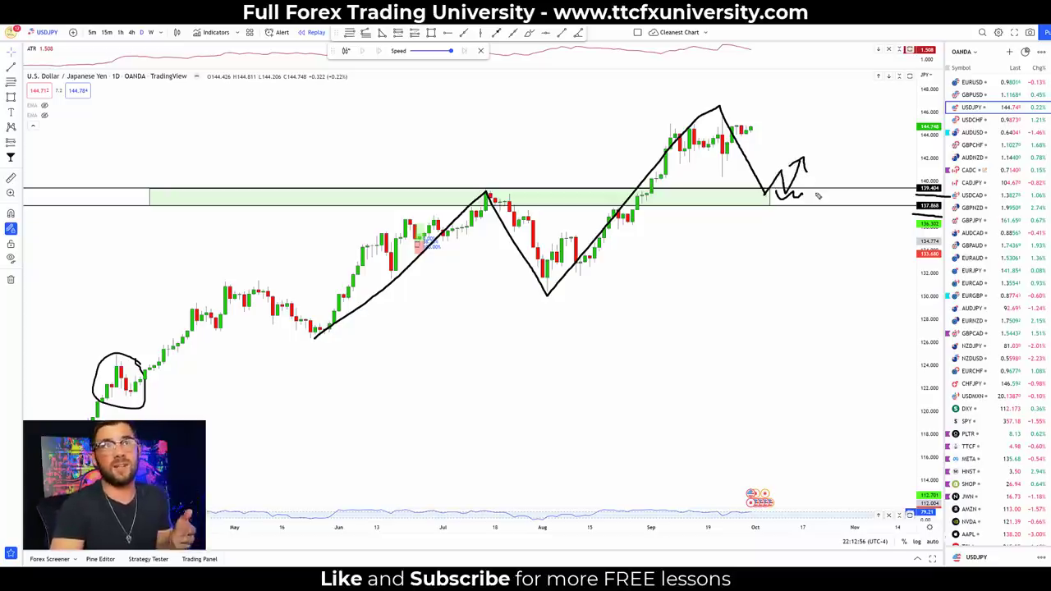
key(ctrl+z)
key(ctrl+z)
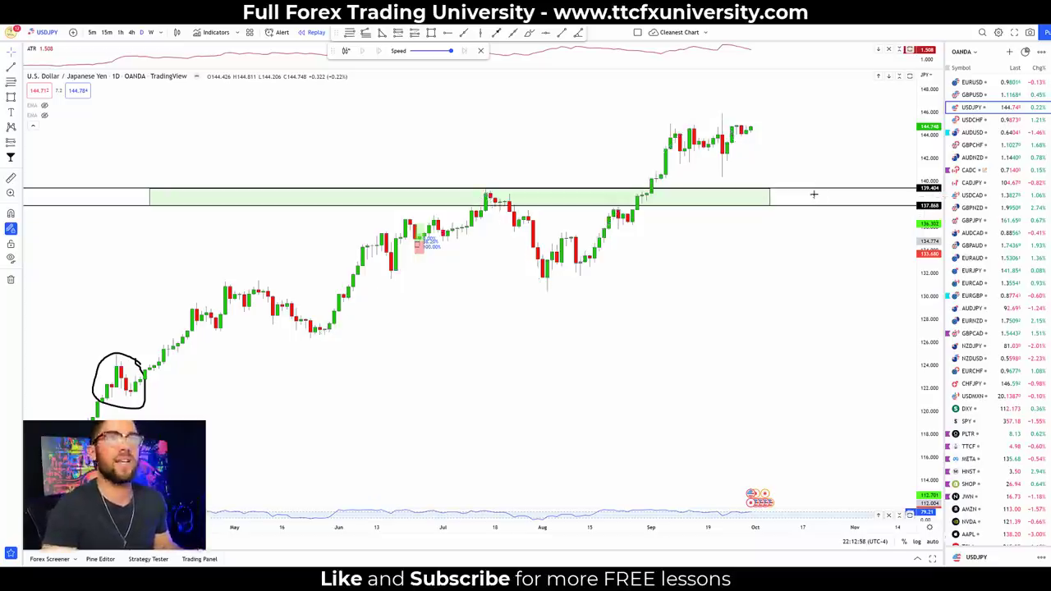
- On the USDCHF chart, sketch an upward projection, mark the August and September swing lows and highs, and clear the drawing
click(996, 120)
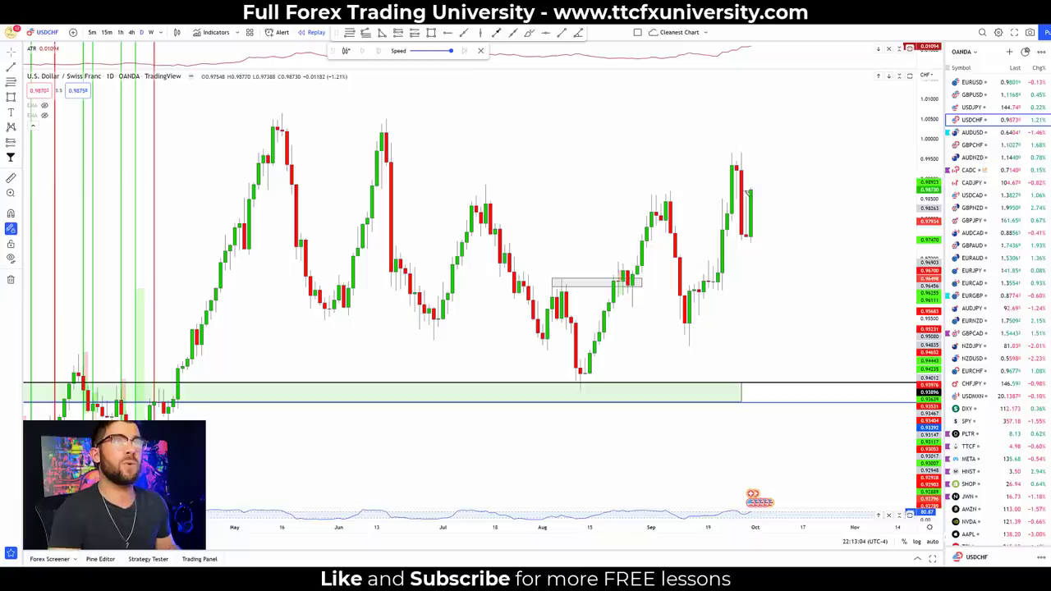
drag(751, 194, 759, 107)
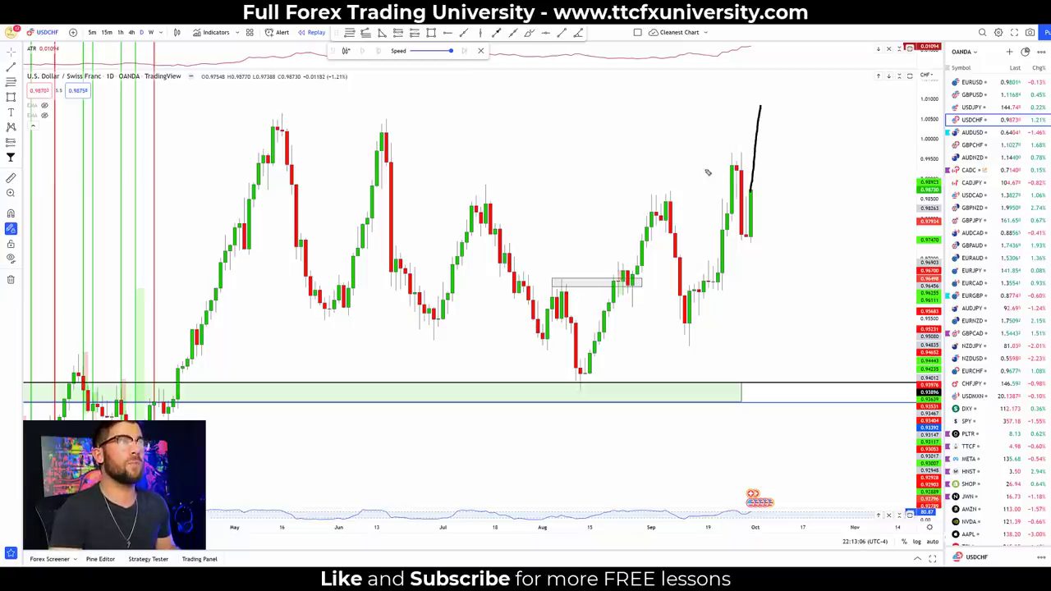
mouse_move(729, 152)
mouse_down()
mouse_move(761, 146)
mouse_move(729, 141)
mouse_move(743, 129)
mouse_up()
drag(596, 377, 572, 384)
drag(665, 342, 704, 336)
drag(740, 241, 760, 237)
drag(654, 199, 678, 192)
drag(726, 151, 764, 143)
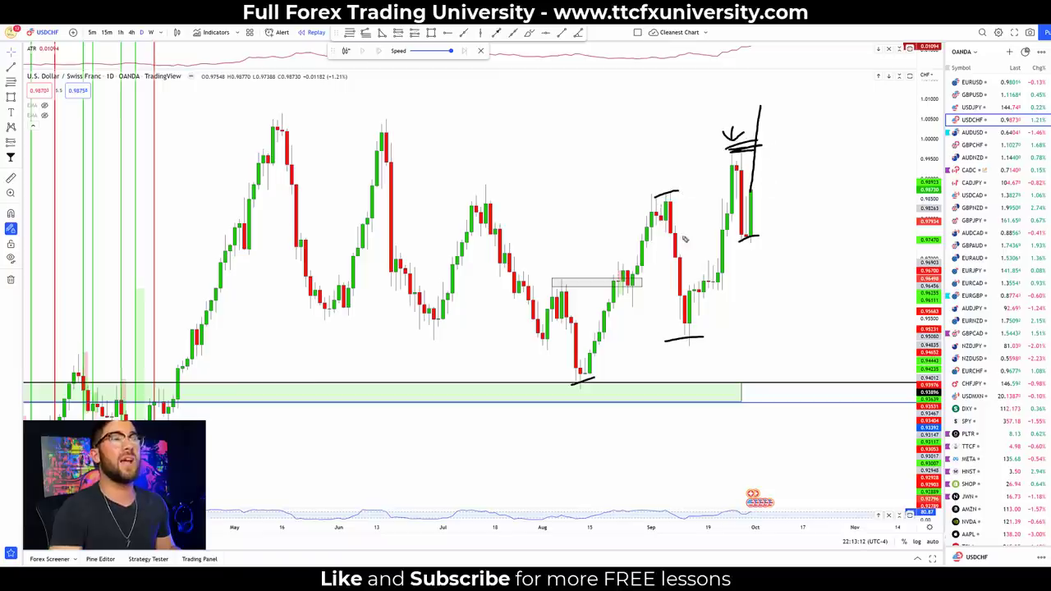
key(Escape)
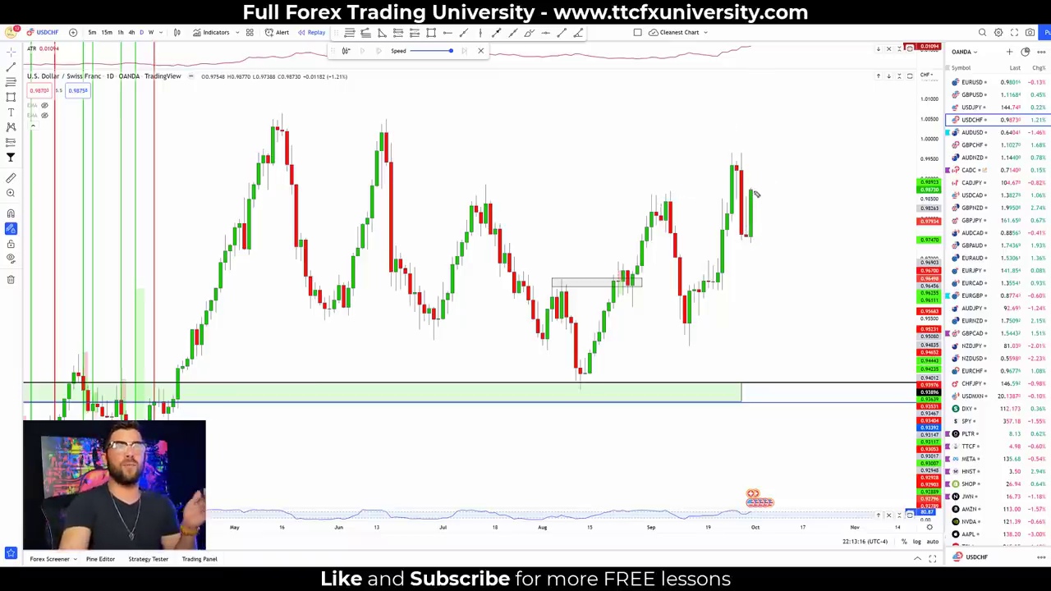
- Circle the close of the latest USDCHF candle, sketch a rise above the May high from it, and clear the drawing
mouse_move(753, 182)
mouse_down()
mouse_move(765, 202)
mouse_move(767, 185)
mouse_up()
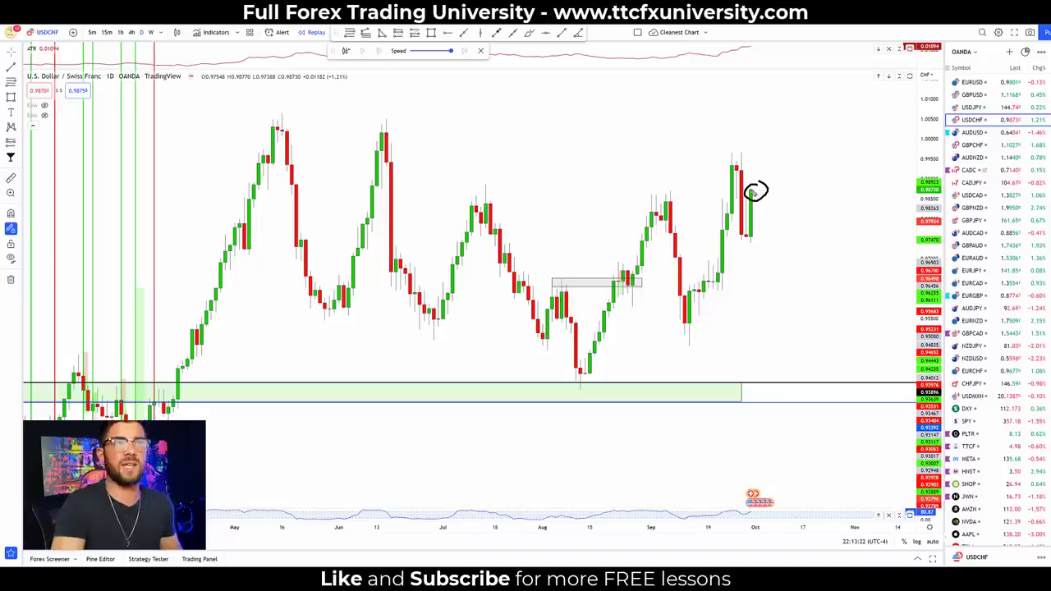
drag(752, 194, 776, 94)
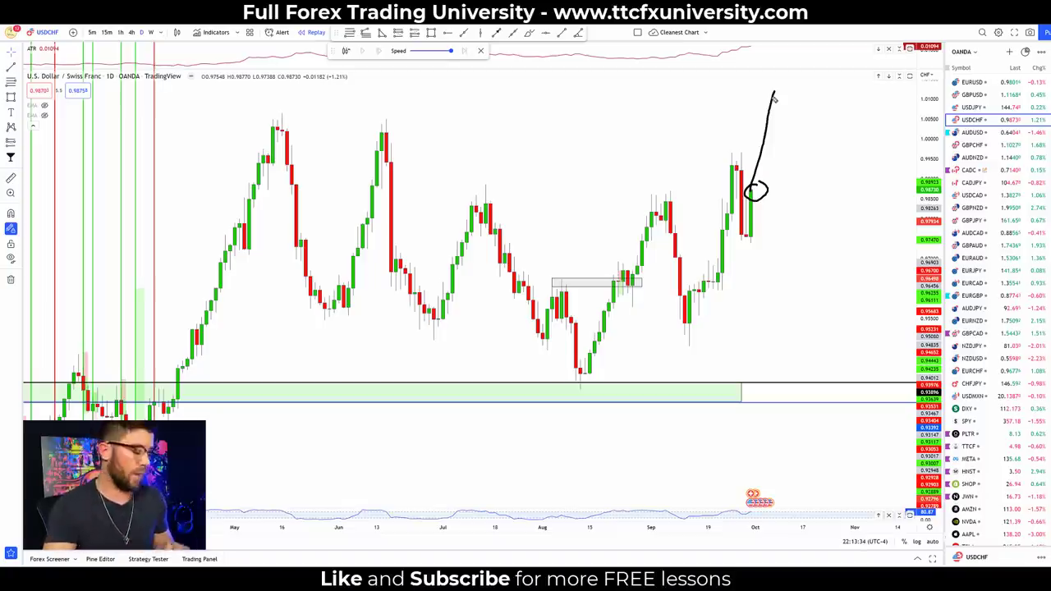
key(ctrl+z)
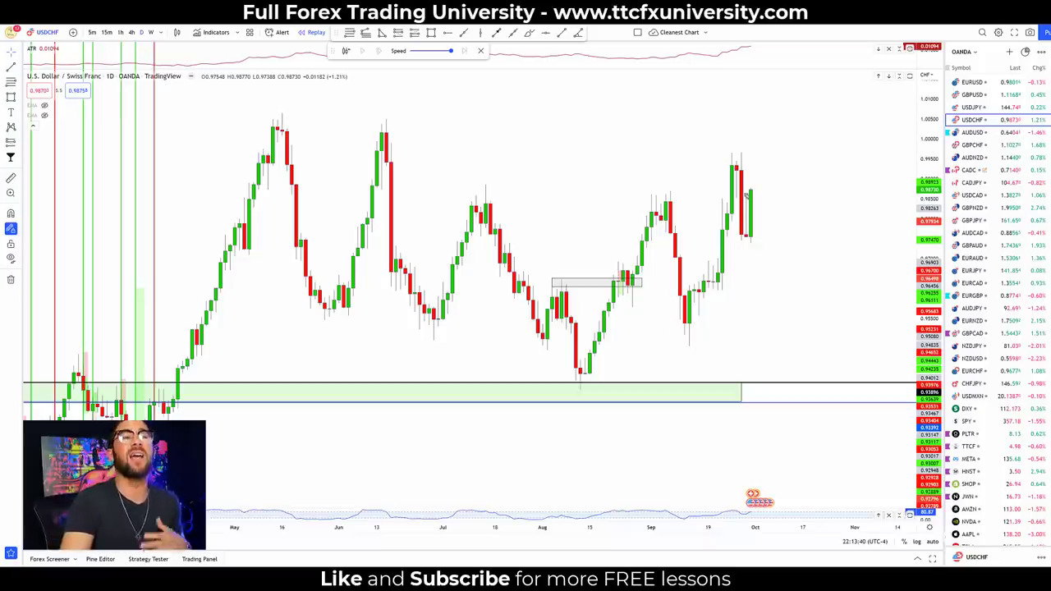
- Trace the USDCHF swings from the September low to an upward arrow, add a level line at the latest close, and clear the drawing
mouse_move(684, 349)
mouse_down()
mouse_move(737, 160)
mouse_move(749, 243)
mouse_move(770, 162)
mouse_move(778, 186)
mouse_up()
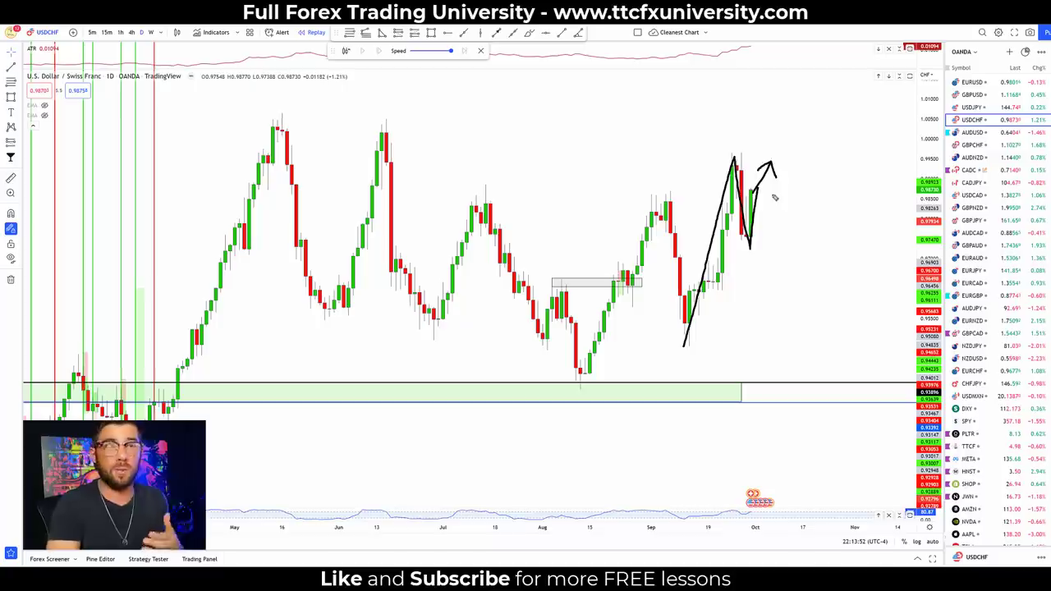
drag(750, 190, 805, 187)
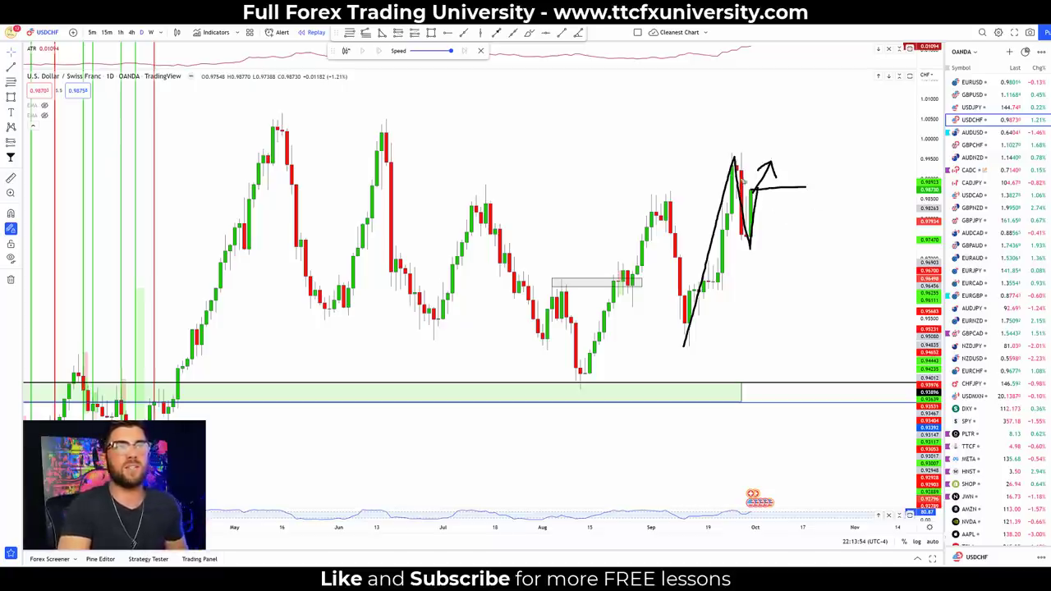
key(Escape)
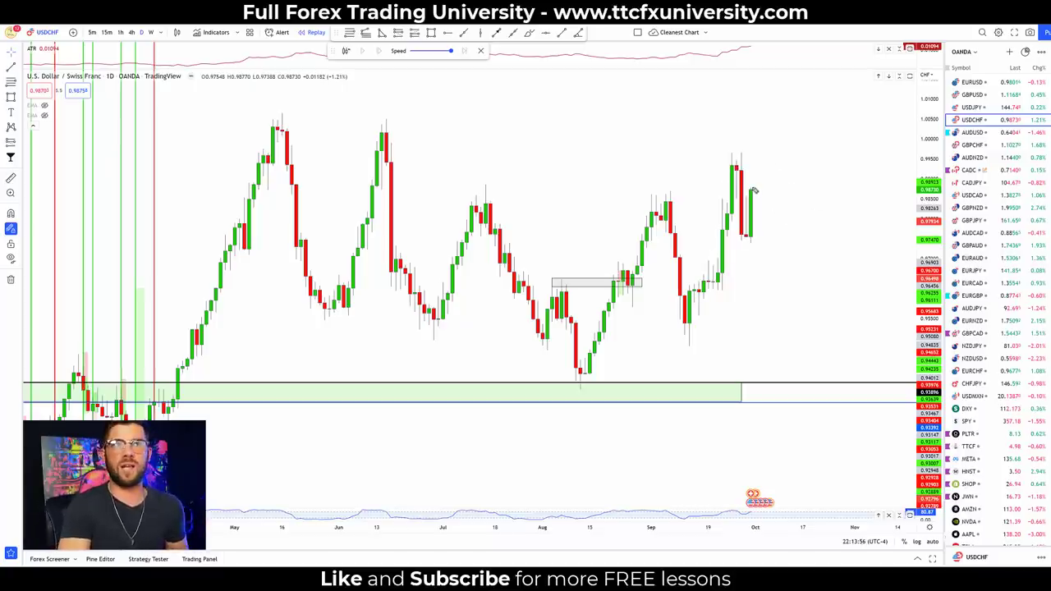
- Sketch one downward and one upward path from the latest USDCHF candle, and clear both
drag(750, 188, 796, 243)
drag(751, 192, 767, 169)
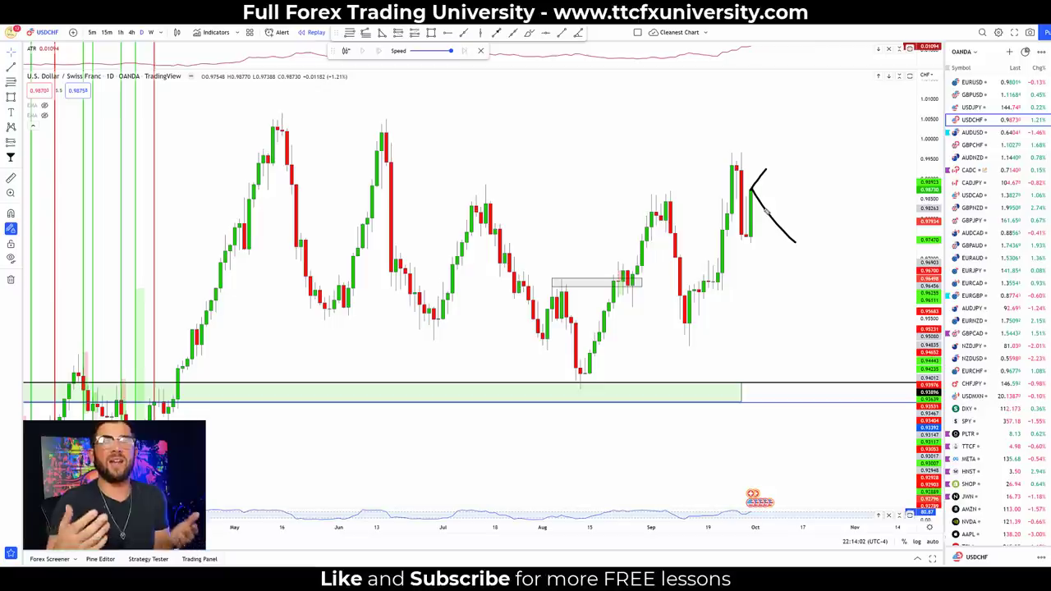
key(Escape)
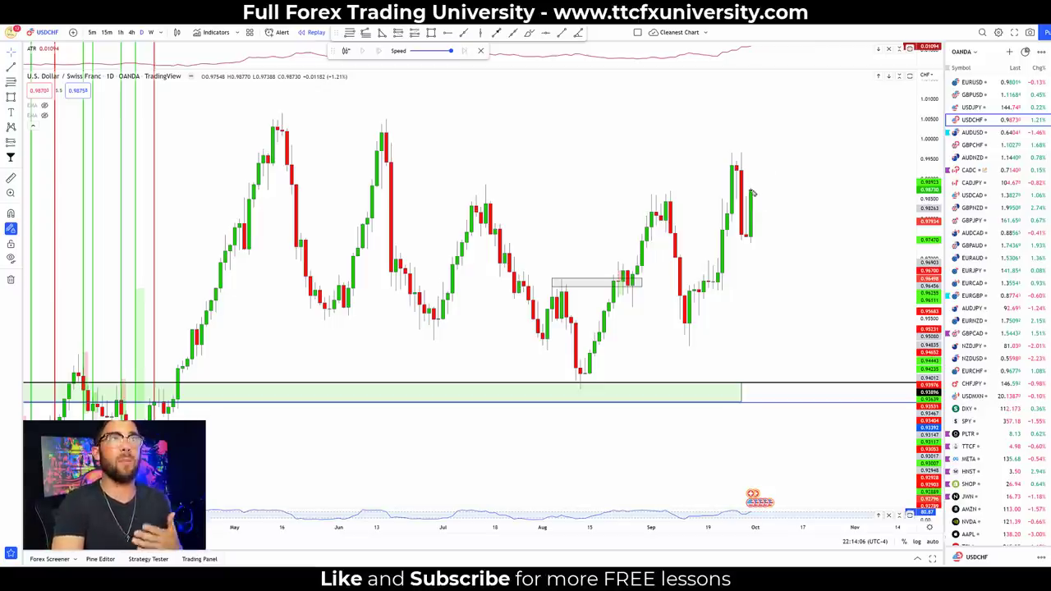
- Sketch a zone across the May and June USDCHF highs with a breakout, a retest and arrows both ways, and clear the drawing
drag(752, 192, 785, 92)
drag(280, 112, 853, 111)
drag(271, 133, 848, 147)
mouse_move(786, 94)
mouse_down()
mouse_move(808, 125)
mouse_move(793, 125)
mouse_move(826, 136)
mouse_move(847, 128)
mouse_up()
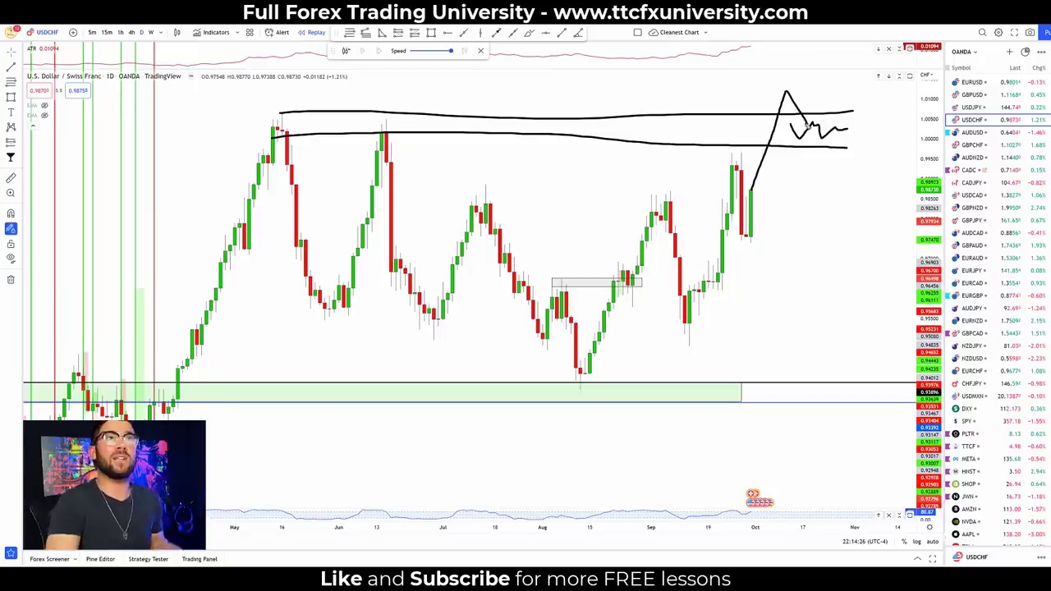
mouse_move(811, 125)
mouse_down()
mouse_move(840, 73)
mouse_move(845, 90)
mouse_up()
mouse_move(263, 120)
mouse_down()
mouse_move(711, 136)
mouse_move(842, 130)
mouse_move(848, 220)
mouse_move(855, 181)
mouse_up()
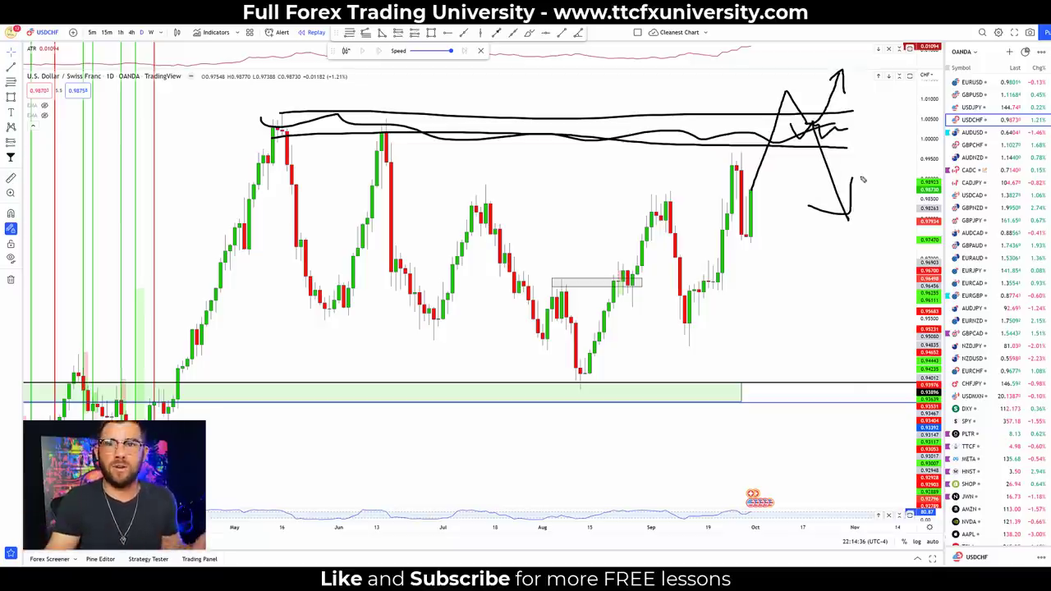
key(e)
drag(751, 185, 751, 191)
key(e)
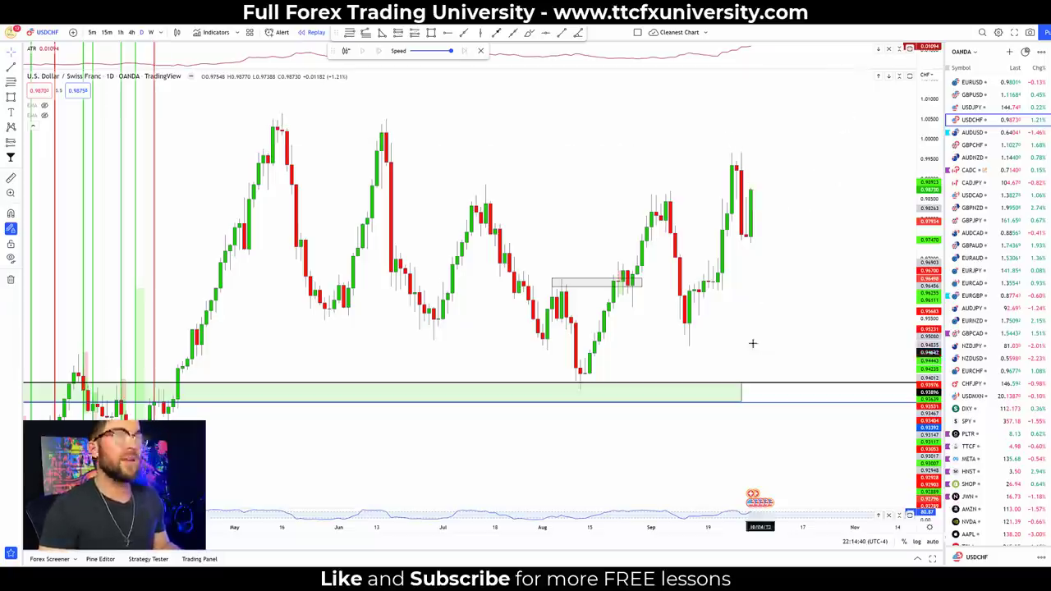
- Mark the zone at the May and June USDCHF highs with horizontal rays at 0.99952 and 1.00466
click(448, 32)
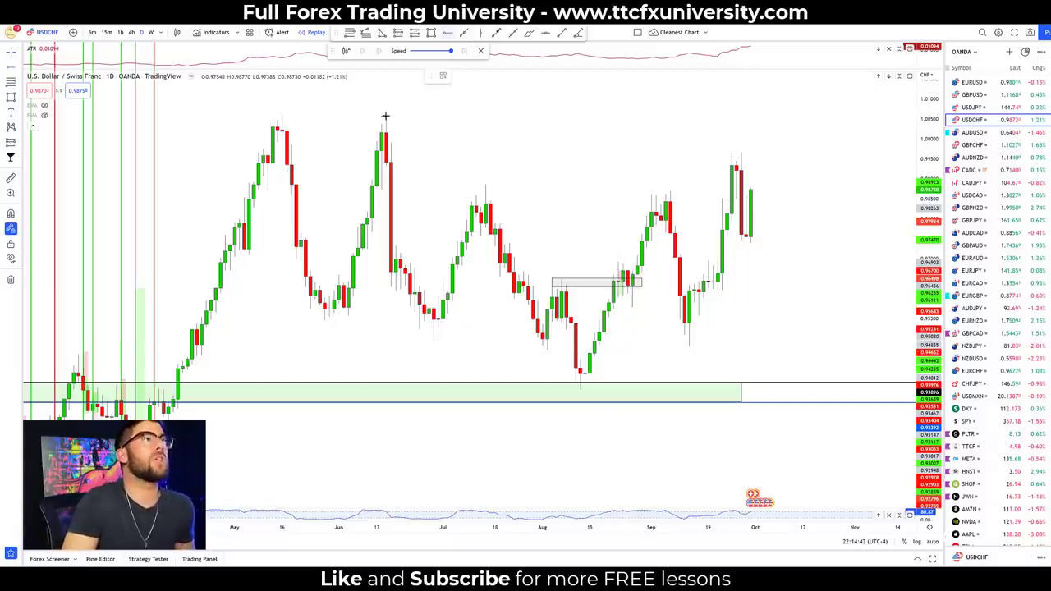
click(220, 142)
click(221, 120)
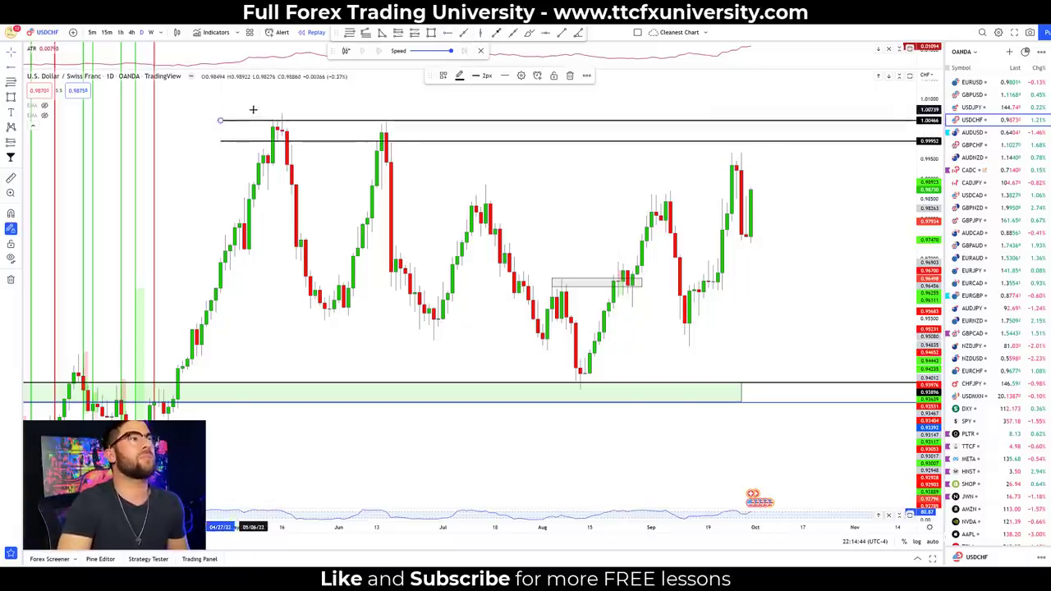
- Sketch a USDCHF breakout and pullback to the zone, clear it, and draw a double bottom in the zone with an upward arrow
mouse_move(750, 194)
mouse_down()
mouse_move(779, 93)
mouse_move(794, 128)
mouse_up()
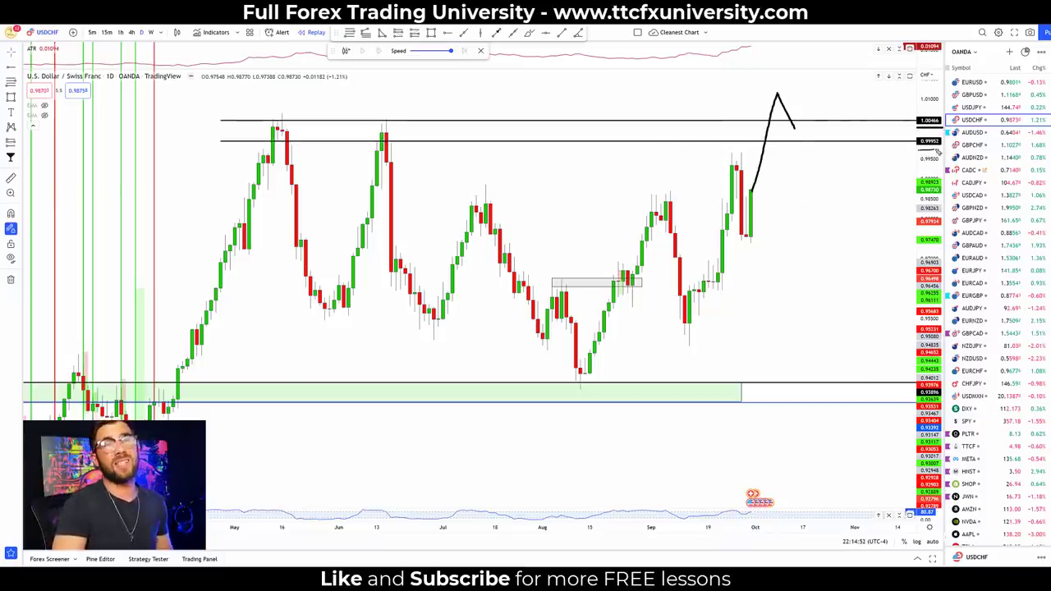
key(ctrl+z)
mouse_move(779, 113)
mouse_down()
mouse_move(792, 127)
mouse_move(819, 85)
mouse_up()
key(ctrl+z)
mouse_move(762, 108)
mouse_down()
mouse_move(770, 129)
mouse_move(780, 115)
mouse_move(788, 134)
mouse_move(802, 107)
mouse_move(811, 134)
mouse_move(824, 92)
mouse_move(824, 130)
mouse_up()
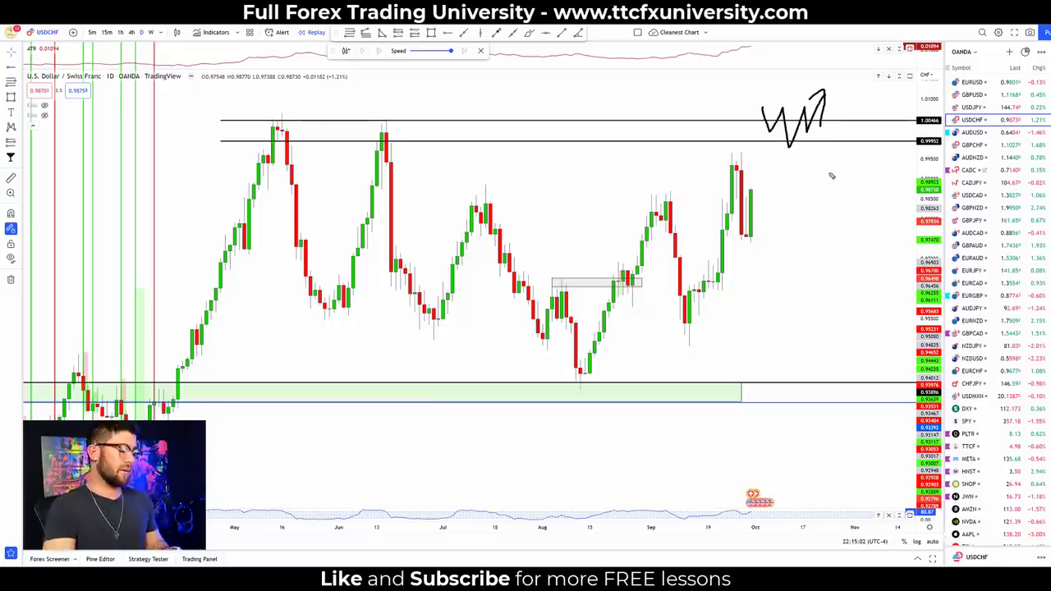
- On the AUDUSD chart, move the black line to 0.67589 starting in early June and add a horizontal ray at 0.66985
key(Down)
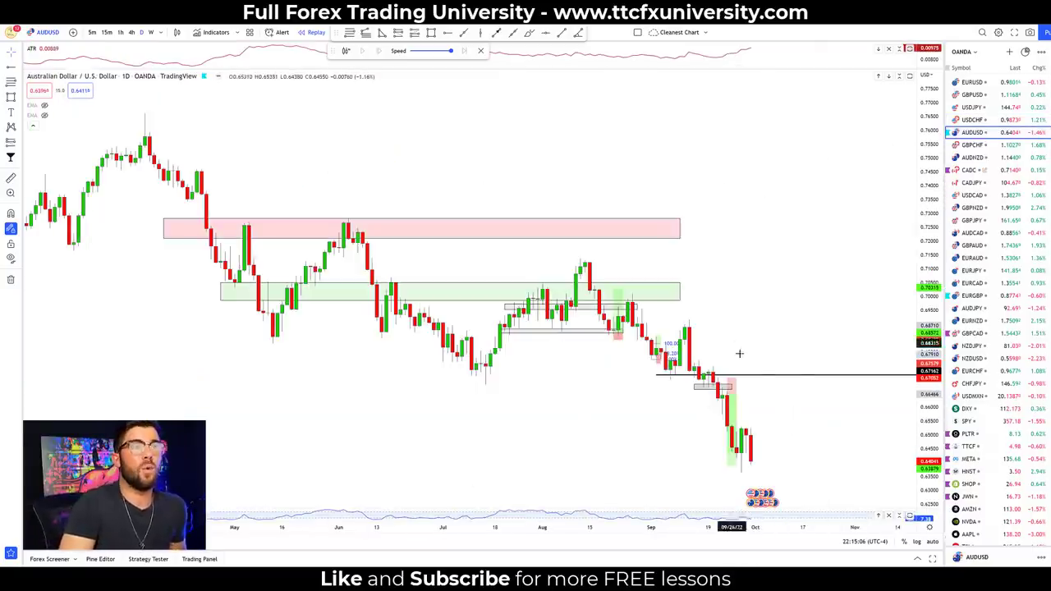
drag(800, 375, 486, 362)
click(513, 400)
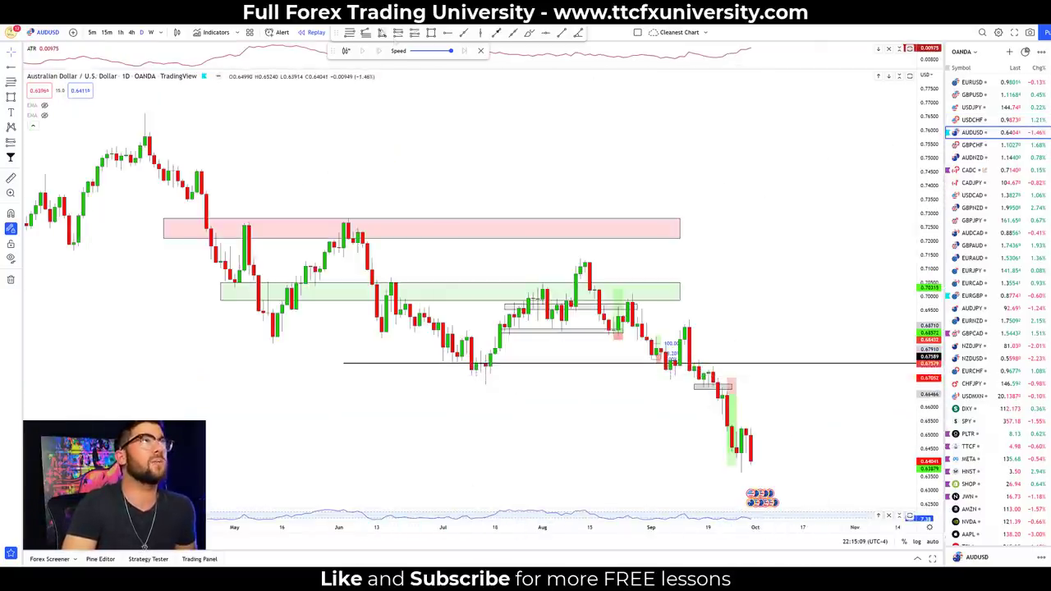
click(448, 32)
click(343, 379)
click(703, 434)
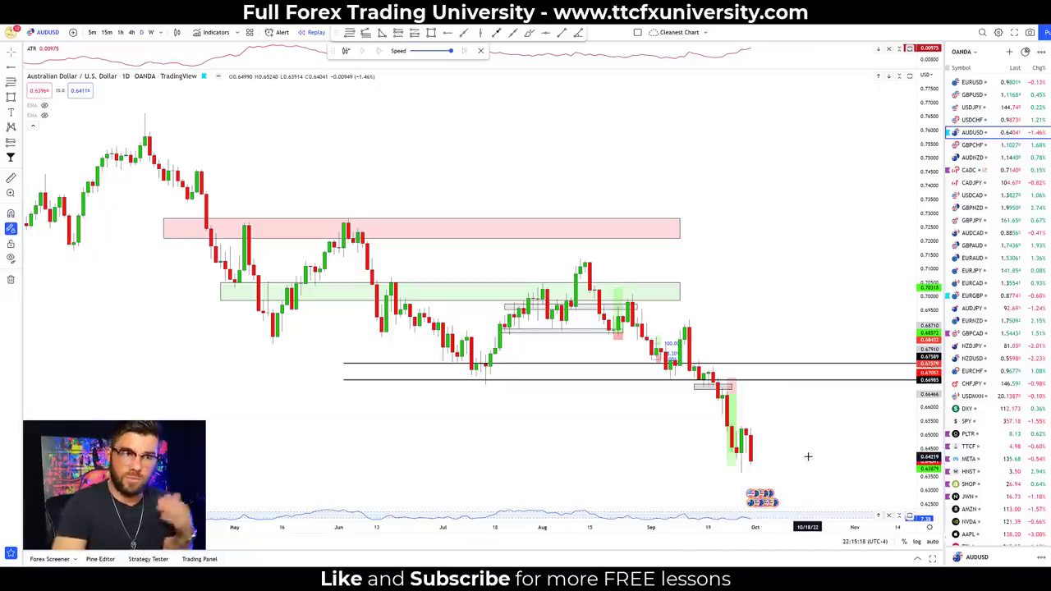
- Sketch an AUDUSD rally into the zone between the black lines, a wavy line along the zone, and a double top with a downward arrow
drag(806, 456, 803, 427)
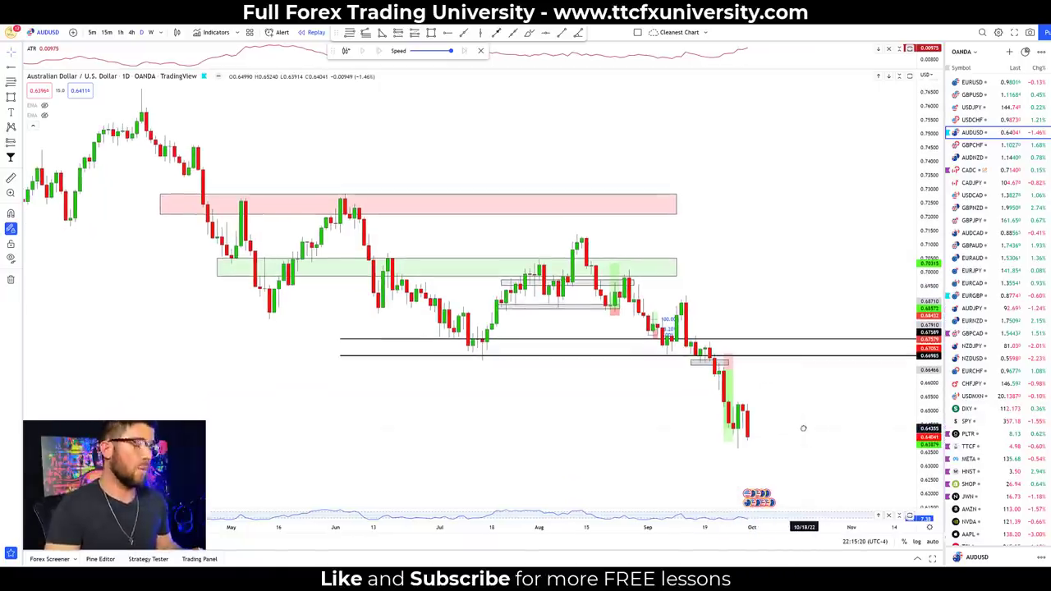
drag(744, 441, 780, 344)
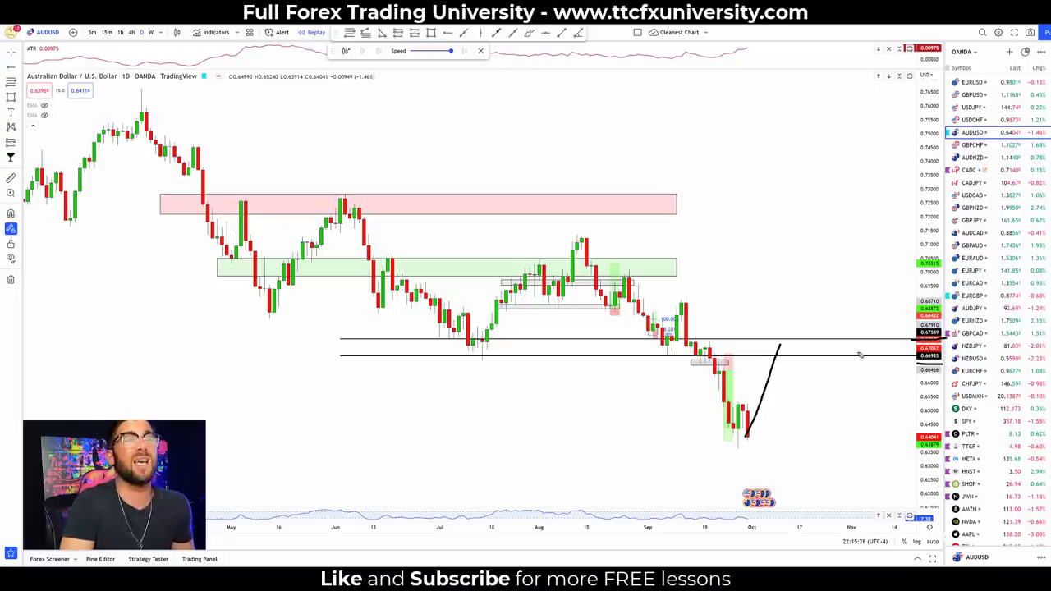
drag(383, 350, 637, 350)
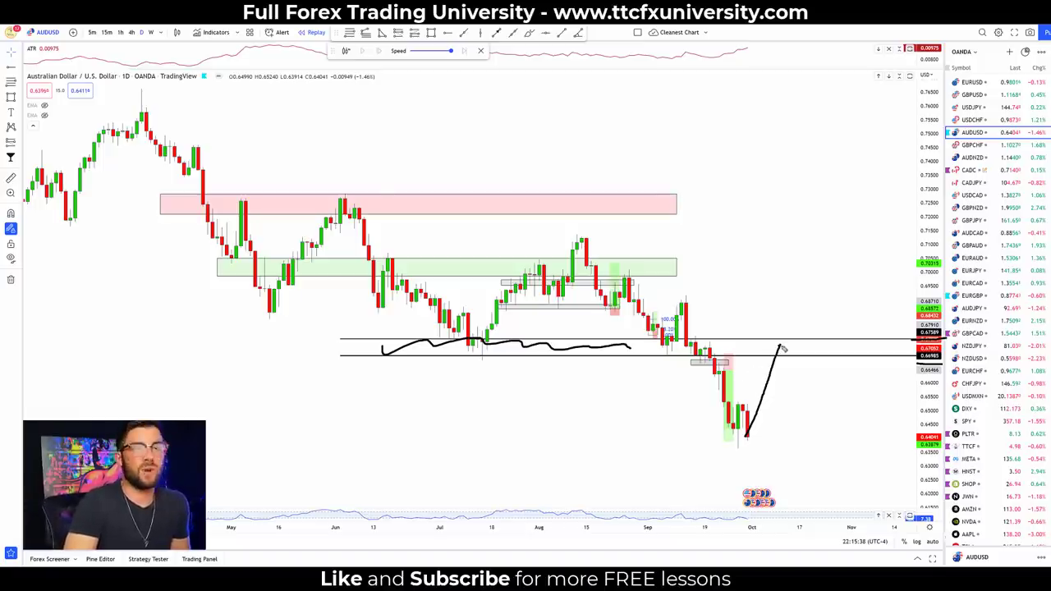
mouse_move(781, 348)
mouse_down()
mouse_move(794, 371)
mouse_move(812, 348)
mouse_move(831, 401)
mouse_up()
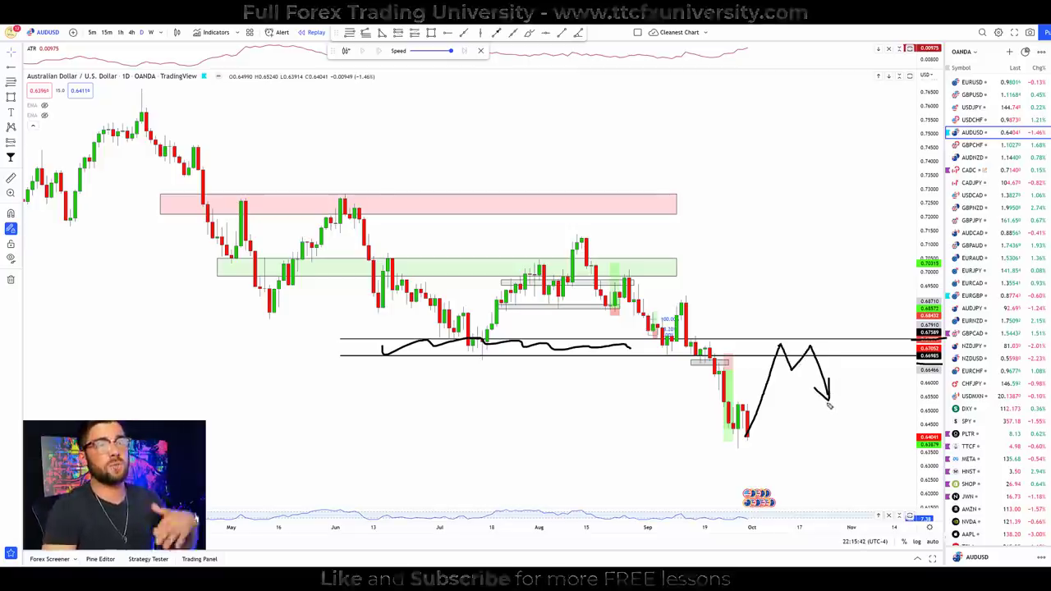